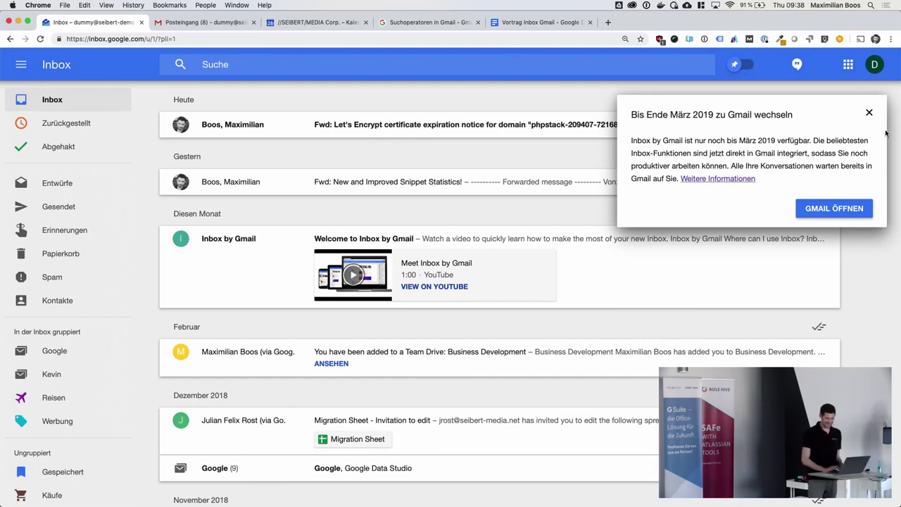
- Dismiss the notice about switching to Gmail, and compare the Inbox message list with the Gmail inbox
click(869, 113)
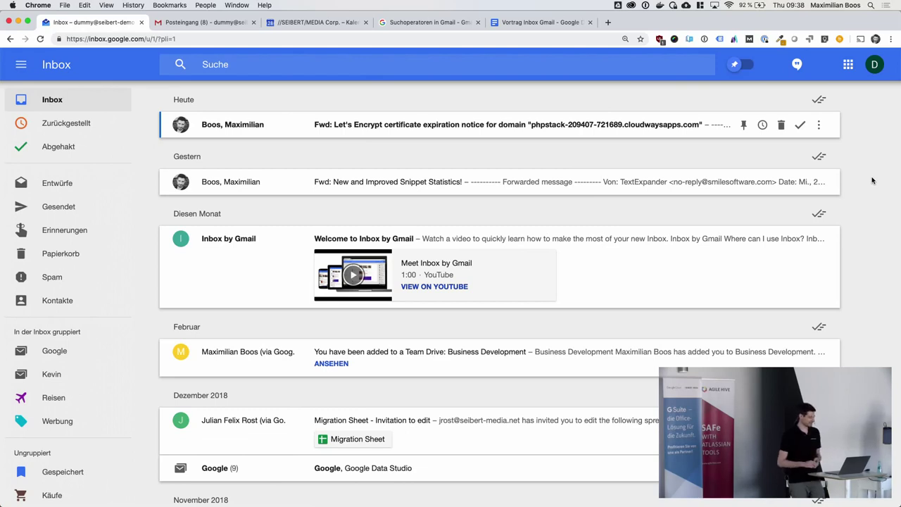
mouse_move(773, 193)
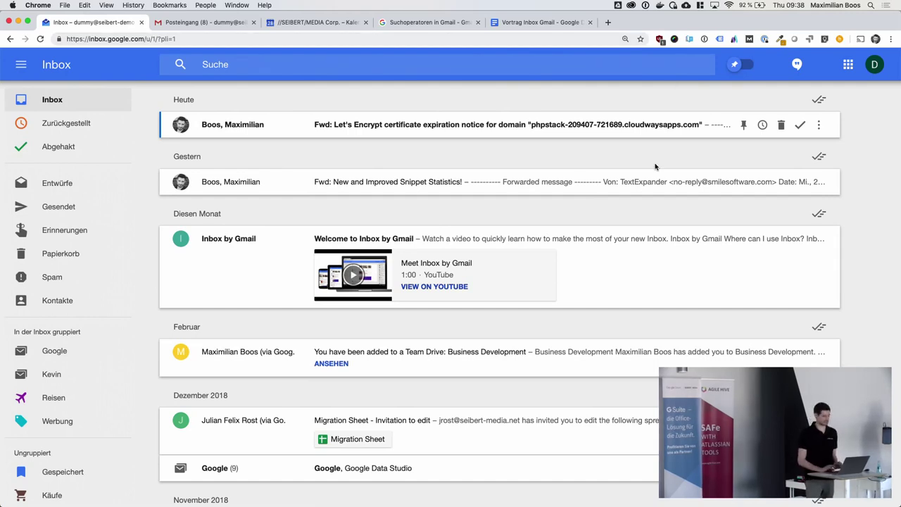
click(208, 21)
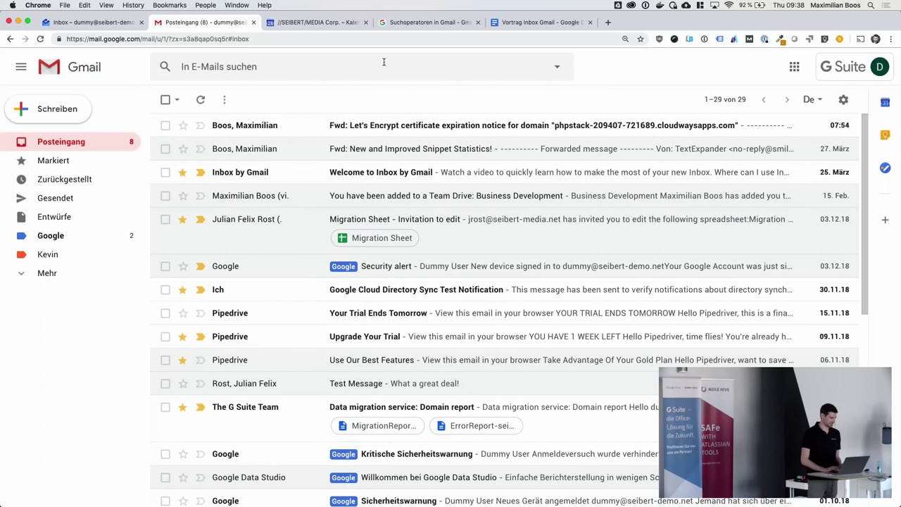
click(67, 22)
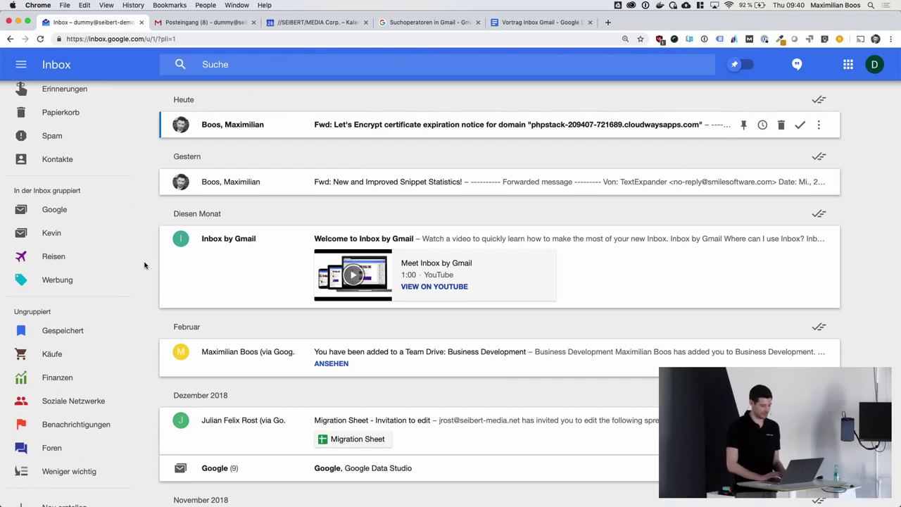
- Create a new message bundle named Test in Inbox
scroll(146, 264, down, 2)
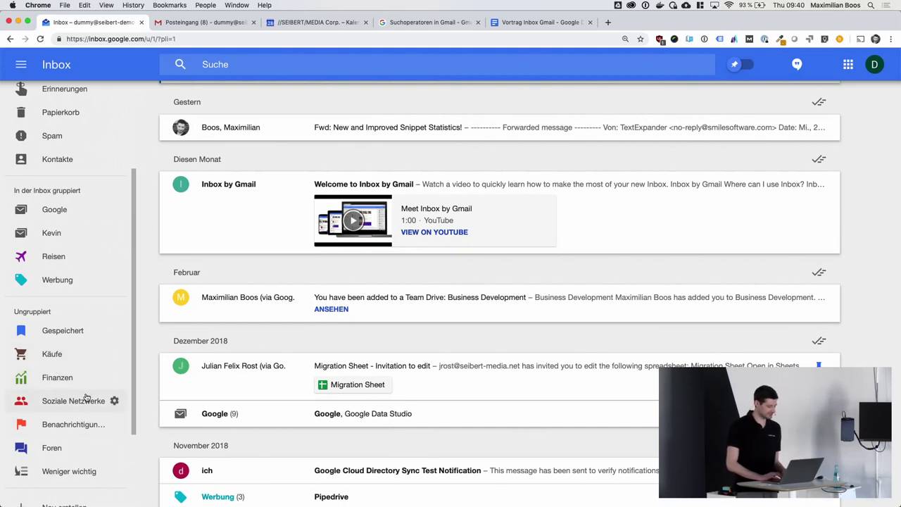
scroll(89, 261, up, 3)
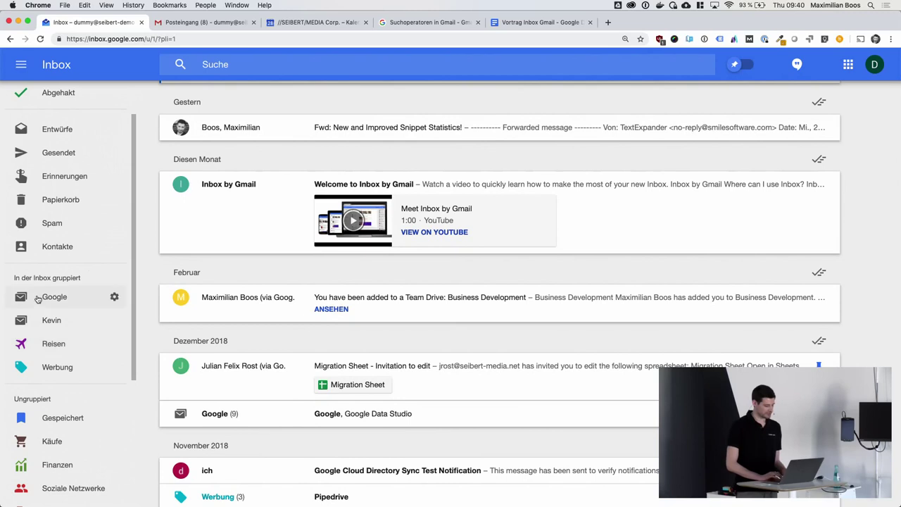
scroll(80, 364, down, 4)
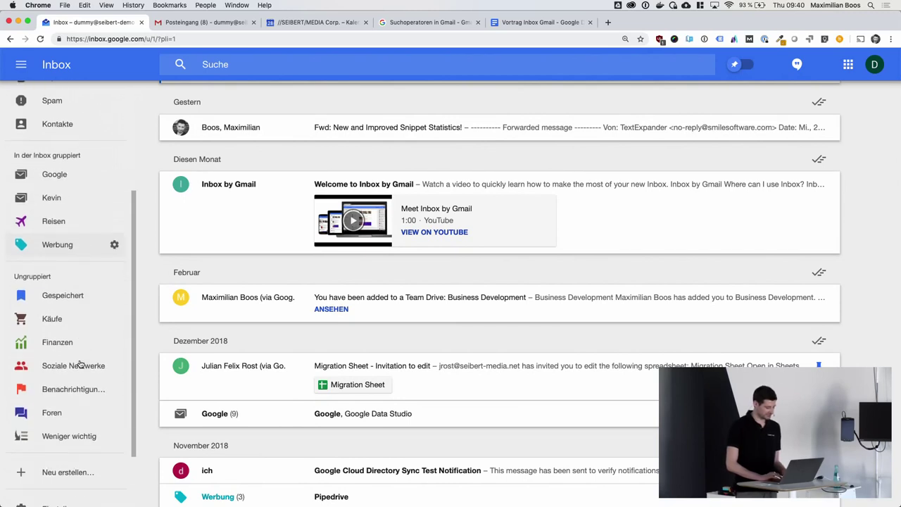
scroll(79, 364, down, 1)
click(107, 452)
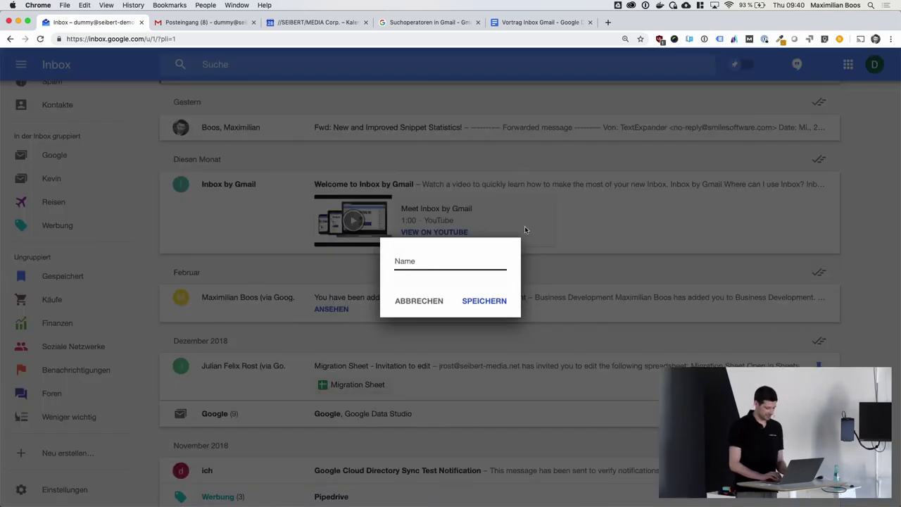
text(Test)
key(Return)
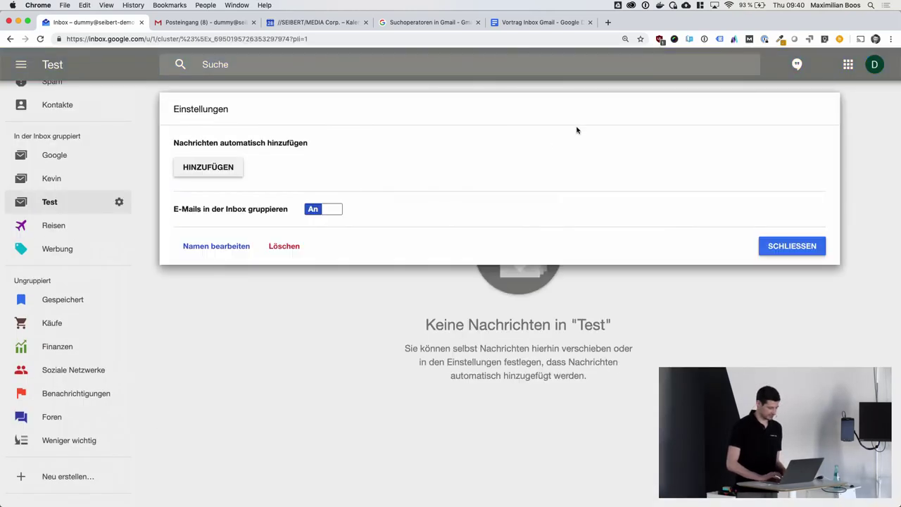
- View the condition types for automatically adding messages to the Test bundle, and leave its settings without adding a rule
click(228, 174)
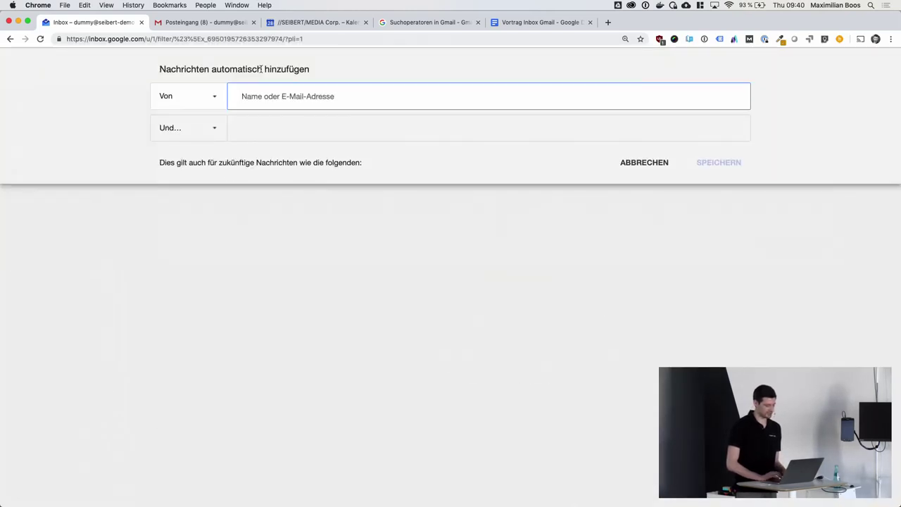
click(220, 100)
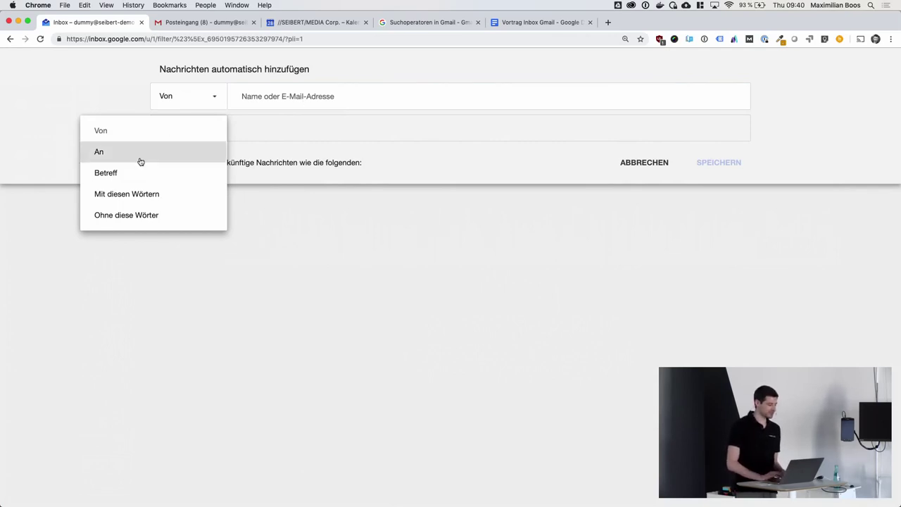
click(644, 163)
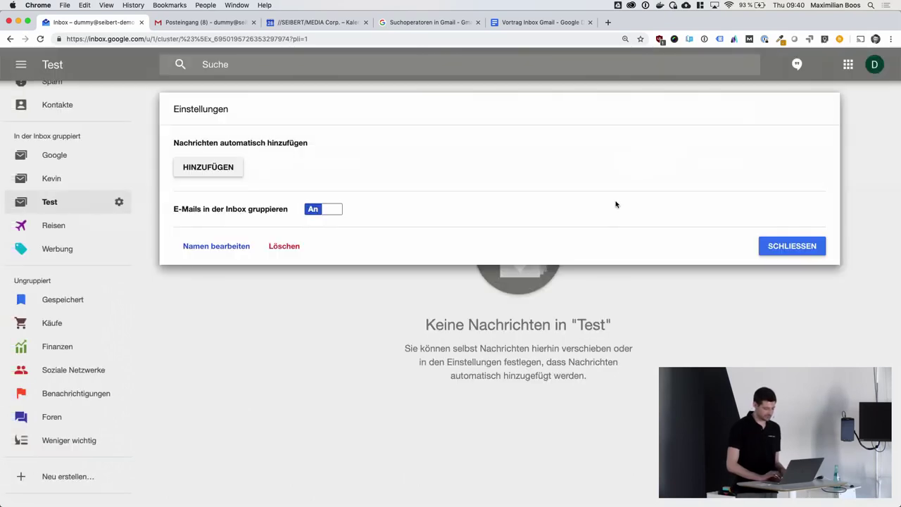
click(788, 252)
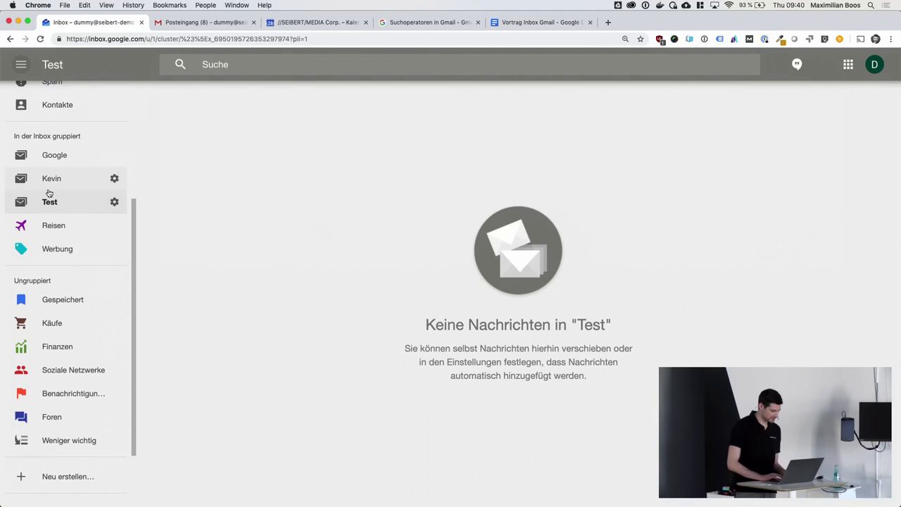
- View the messages of the Google bundle on its own page and return to the inbox
scroll(50, 197, up, 5)
click(56, 343)
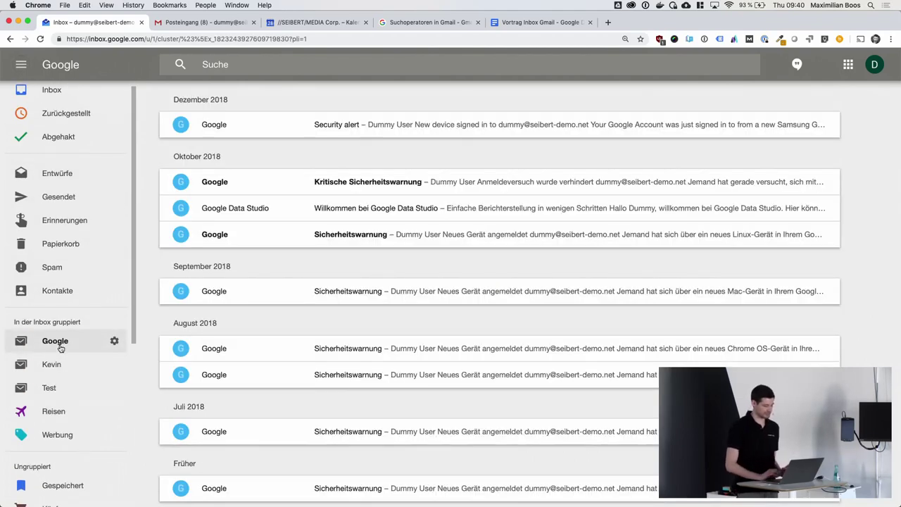
click(63, 94)
- Expand the Google bundle within the inbox list, look through its messages and collapse it again
scroll(377, 297, down, 5)
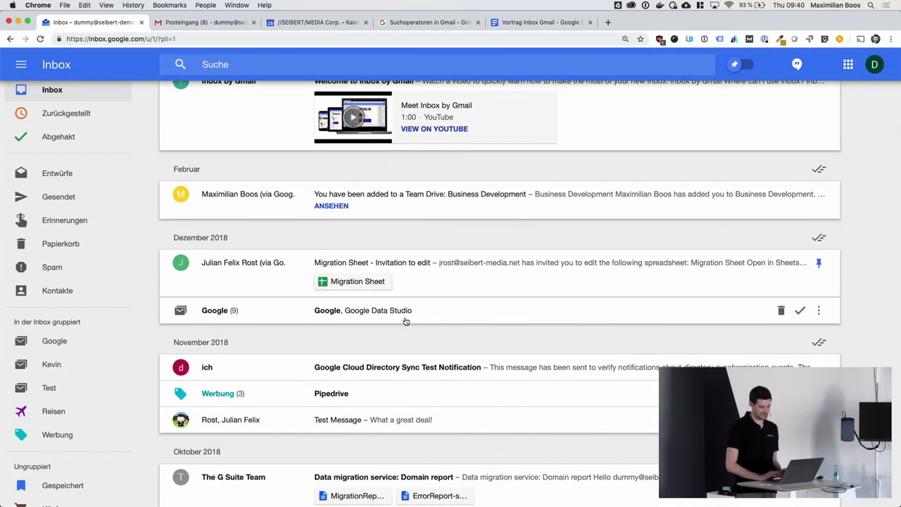
click(474, 312)
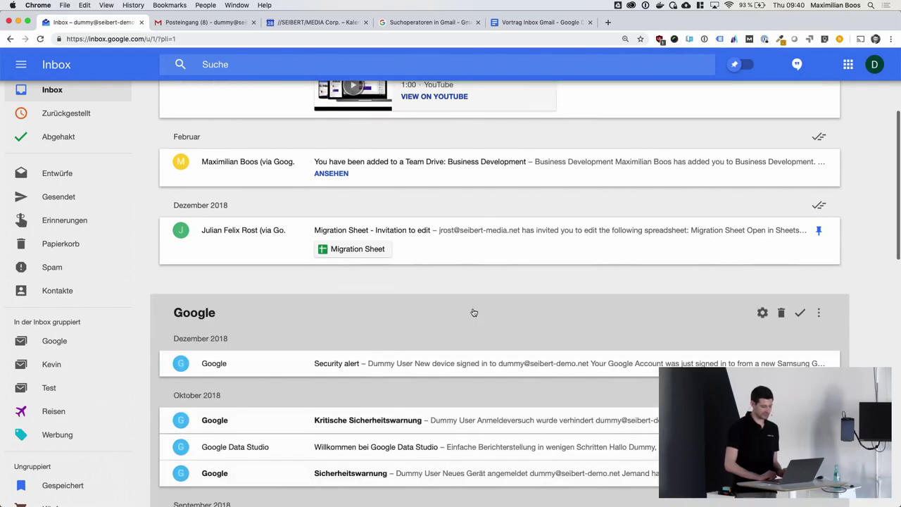
scroll(474, 312, down, 5)
scroll(474, 312, down, 2)
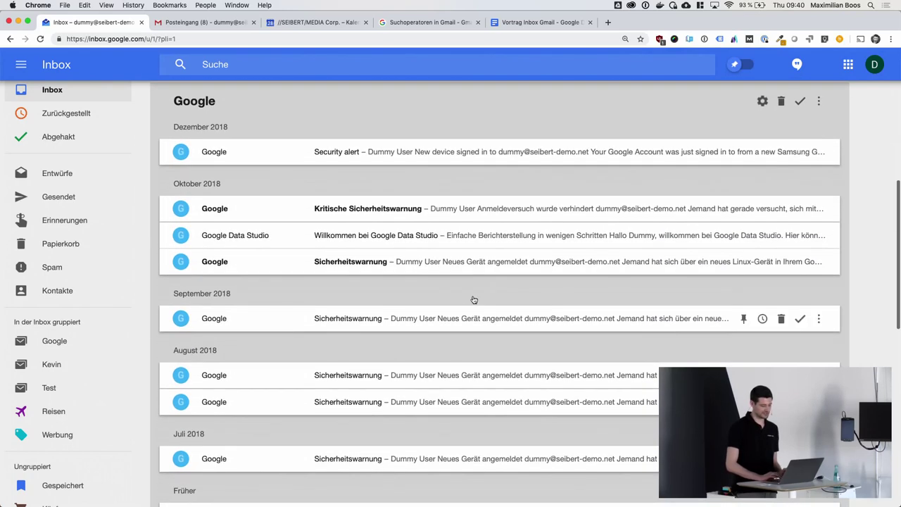
scroll(466, 335, up, 2)
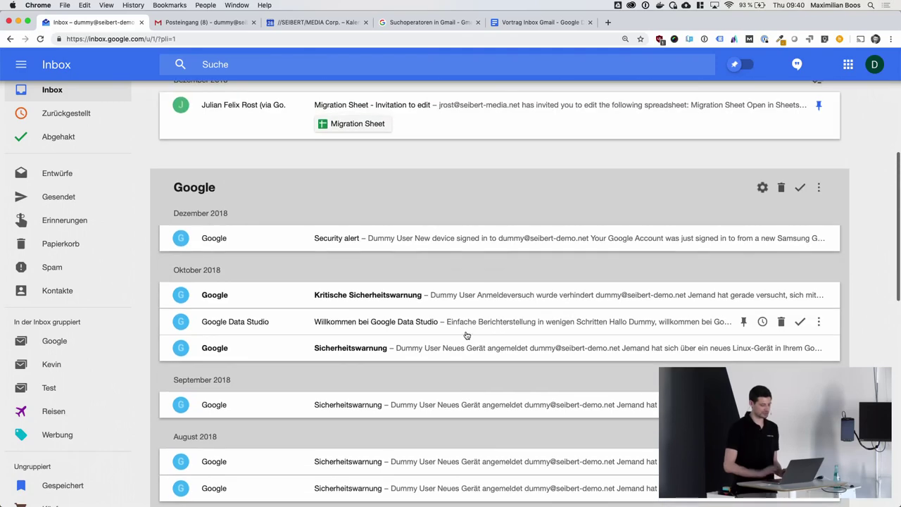
click(421, 183)
- Switch to Gmail, compare its labels with the Inbox bundles and look through the labelled messages in the inbox
click(192, 23)
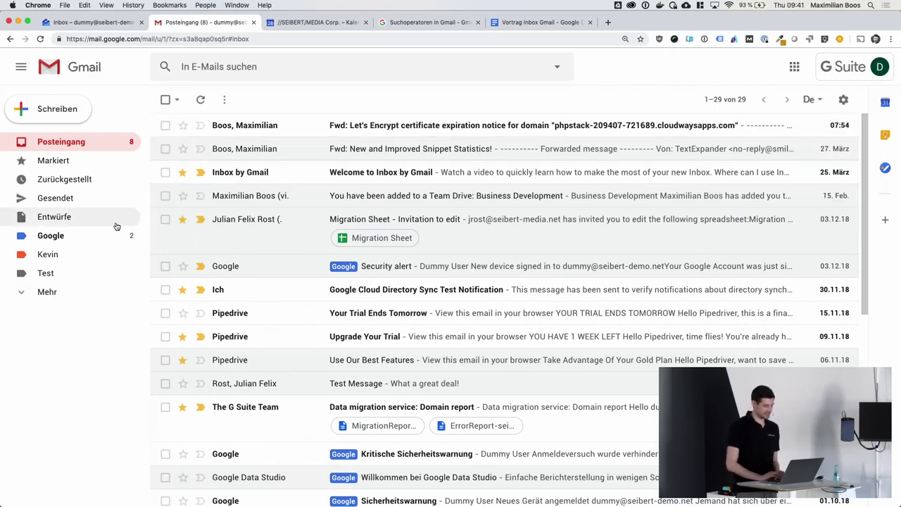
click(80, 27)
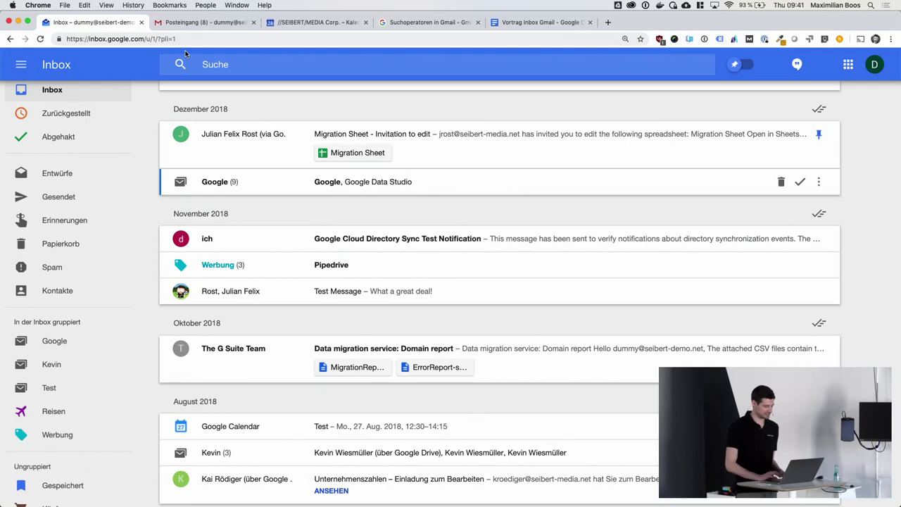
click(192, 27)
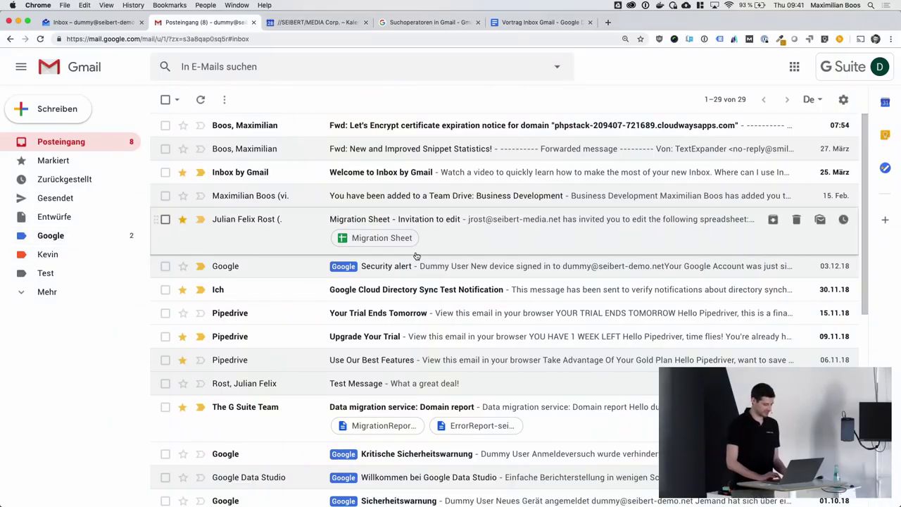
scroll(416, 255, down, 3)
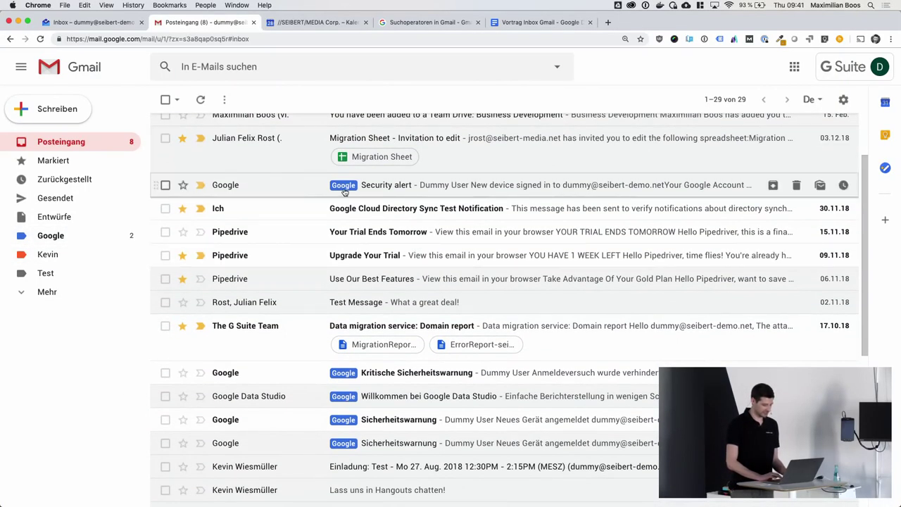
scroll(345, 191, down, 10)
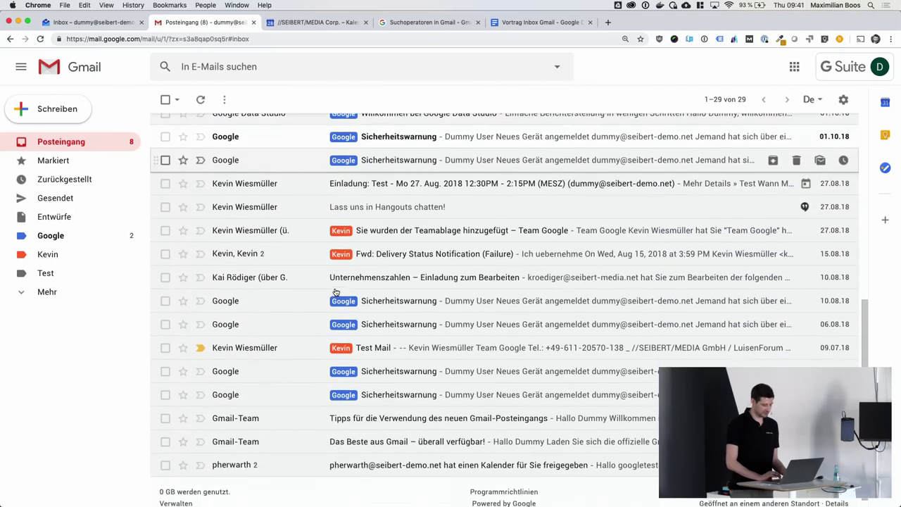
- Change the colour of the Google label to light teal and check it in the message list
click(132, 237)
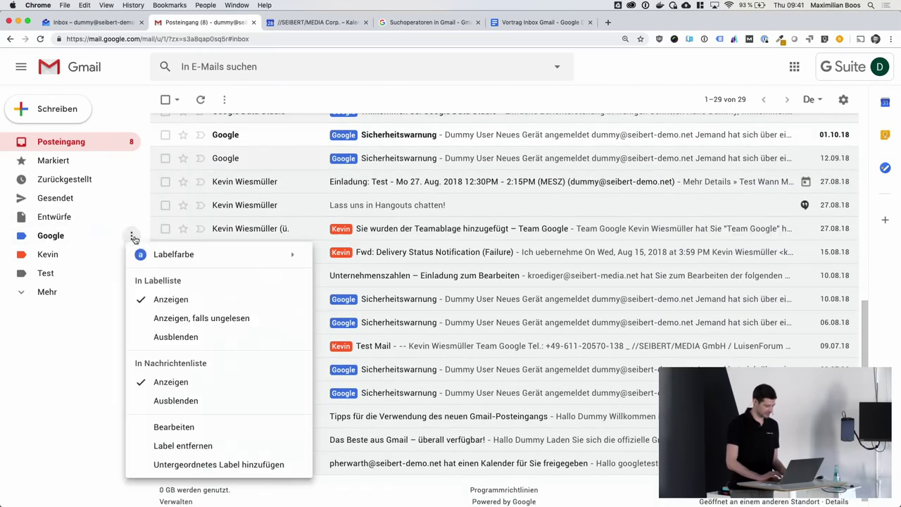
mouse_move(181, 262)
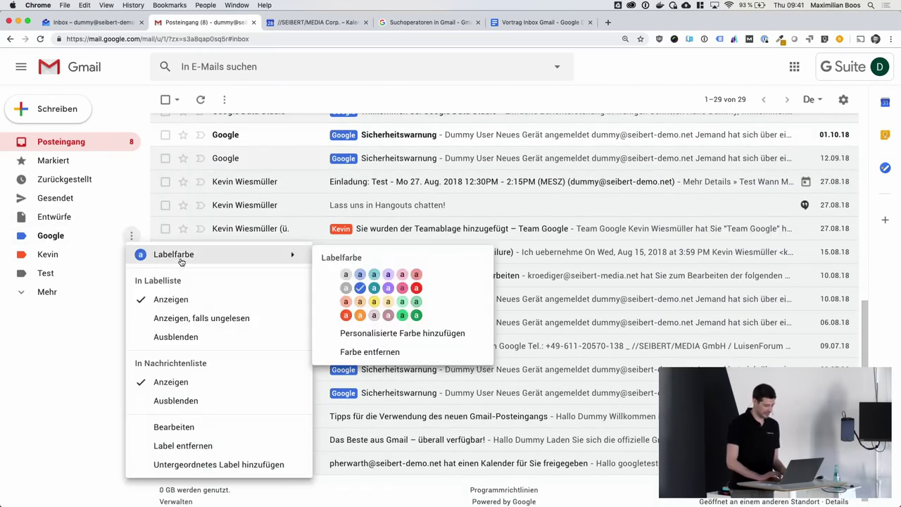
click(374, 274)
scroll(448, 254, up, 2)
scroll(449, 254, up, 2)
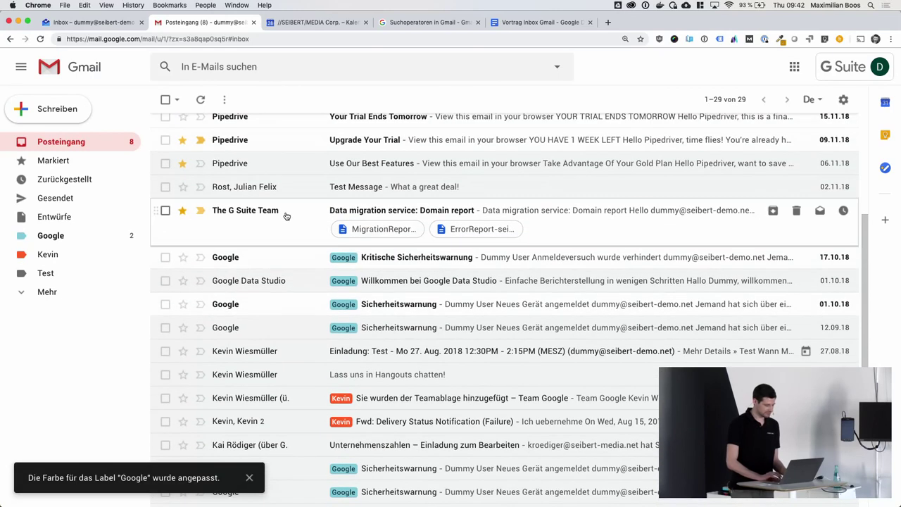
- View only the messages with the Google label and return to the newest messages in the Posteingang
click(45, 243)
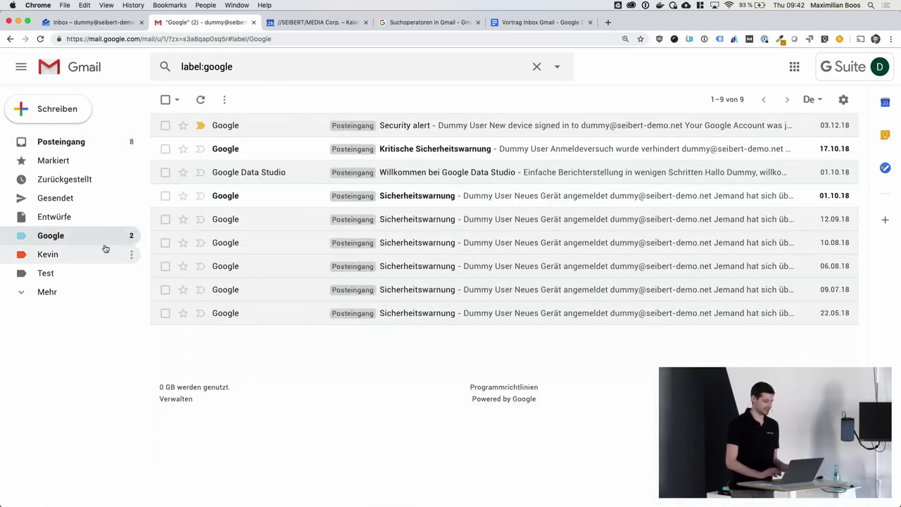
click(62, 146)
scroll(423, 292, up, 2)
scroll(452, 294, up, 1)
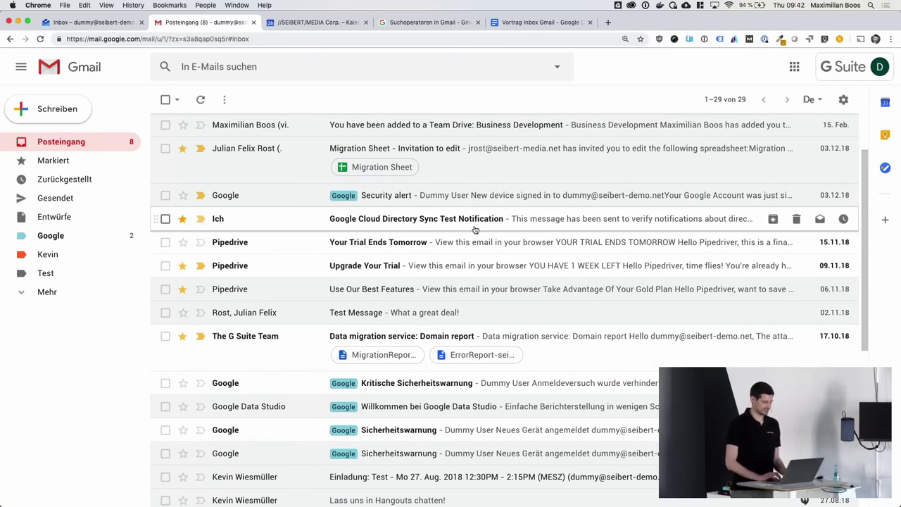
scroll(437, 232, up, 3)
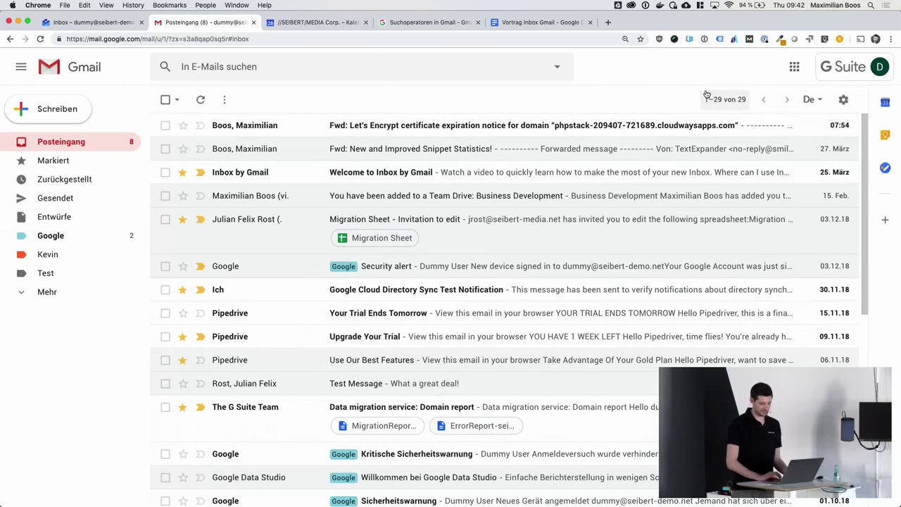
- Enable the inbox tabs Soziale Netzwerke, Werbung, Benachrichtigungen and Foren, and check the Soziale Netzwerke tab before returning to Allgemein
click(843, 100)
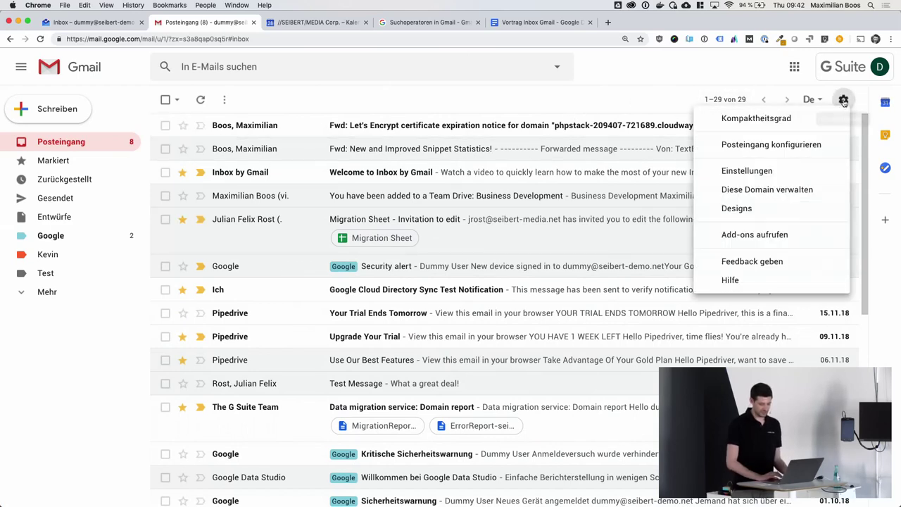
click(796, 148)
click(282, 244)
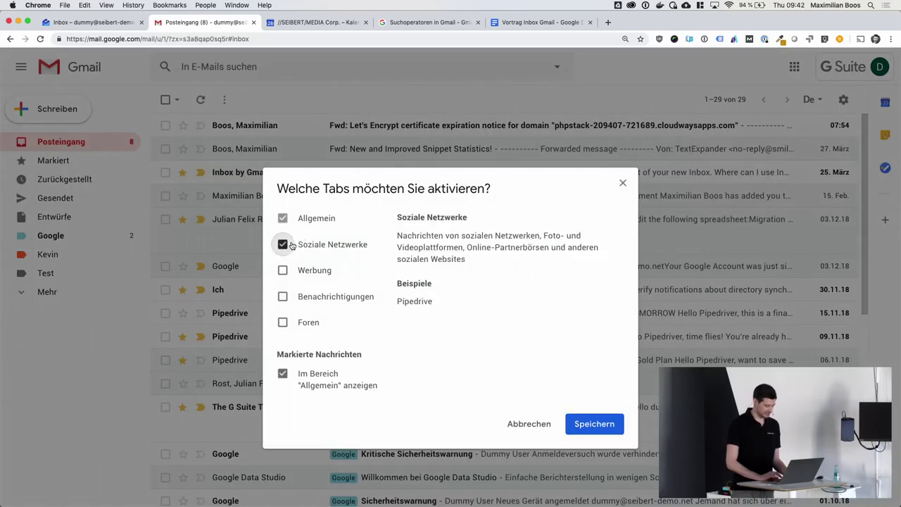
click(282, 270)
click(282, 296)
click(284, 326)
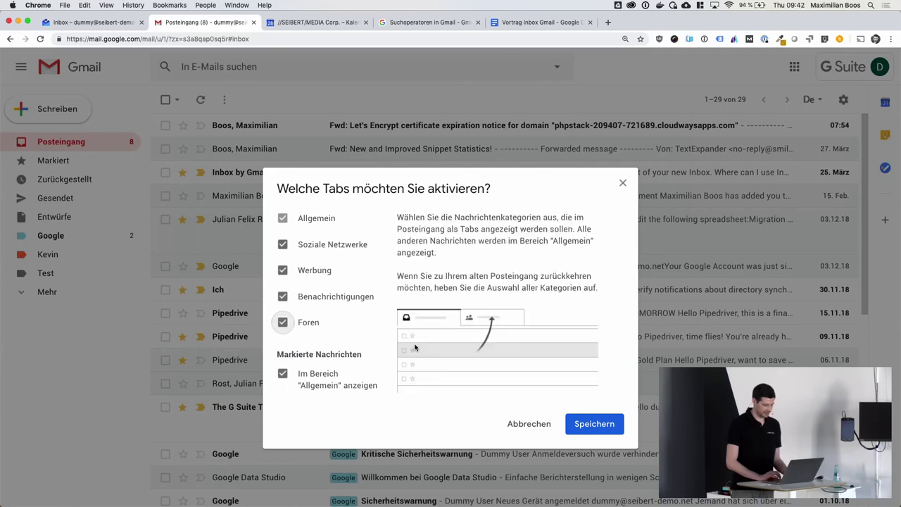
click(591, 423)
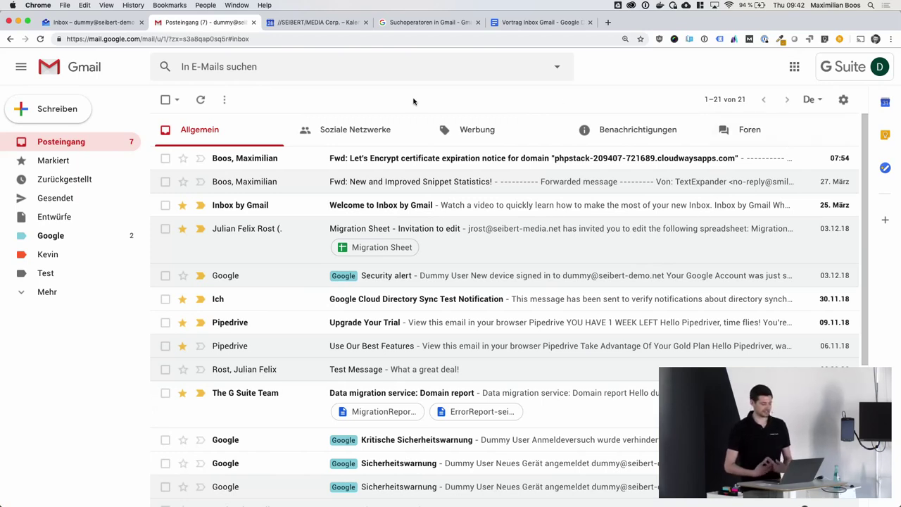
click(370, 130)
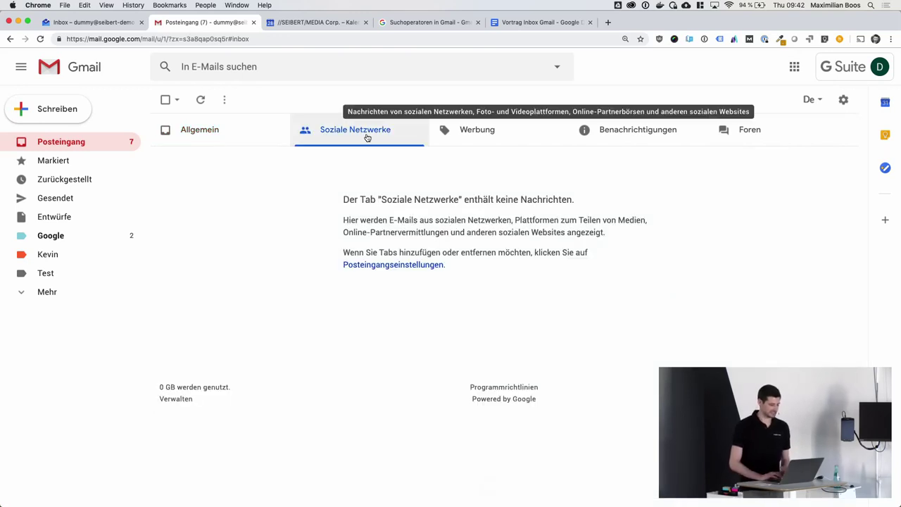
click(249, 128)
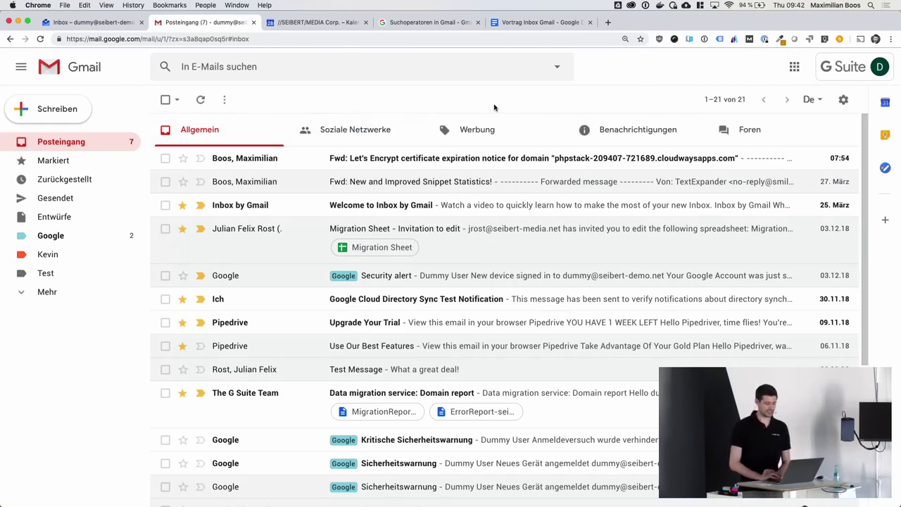
- View the Werbung category, try moving the message "Your Trial Ends Tomorrow" to Benachrichtigungen, and return to the Allgemein messages
click(499, 132)
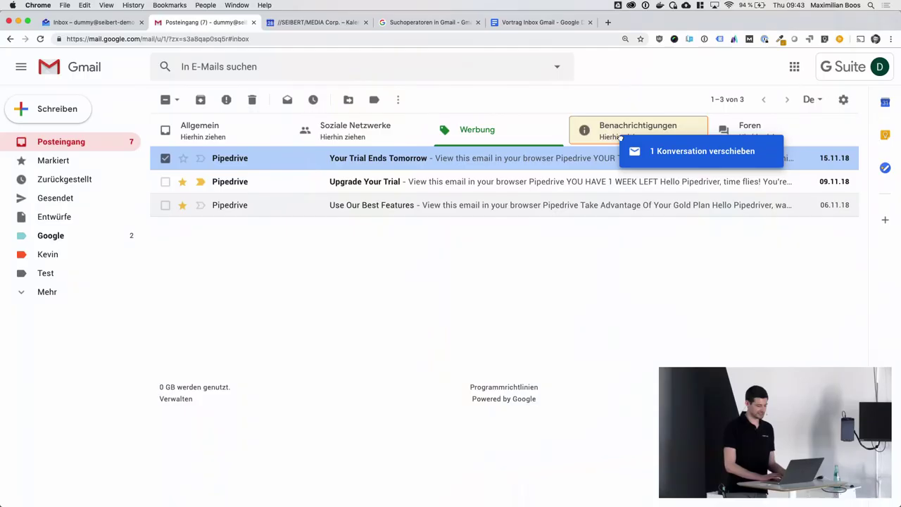
drag(624, 138, 459, 158)
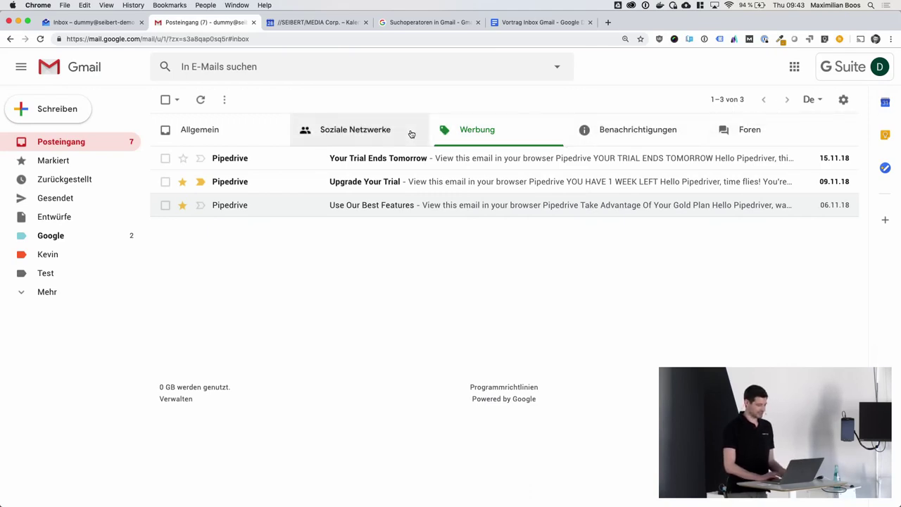
click(88, 144)
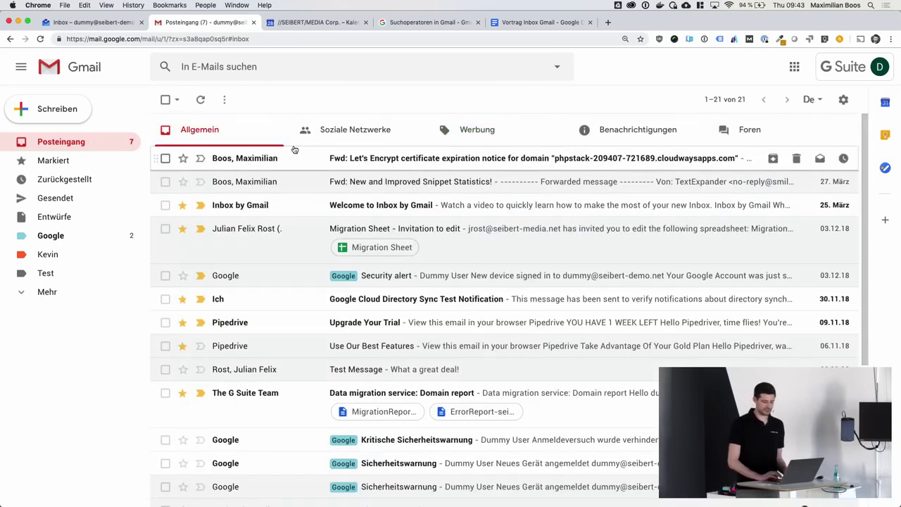
- Disable the inbox categories Soziale Netzwerke, Werbung, Benachrichtigungen and Foren in the settings and save the changes
click(844, 100)
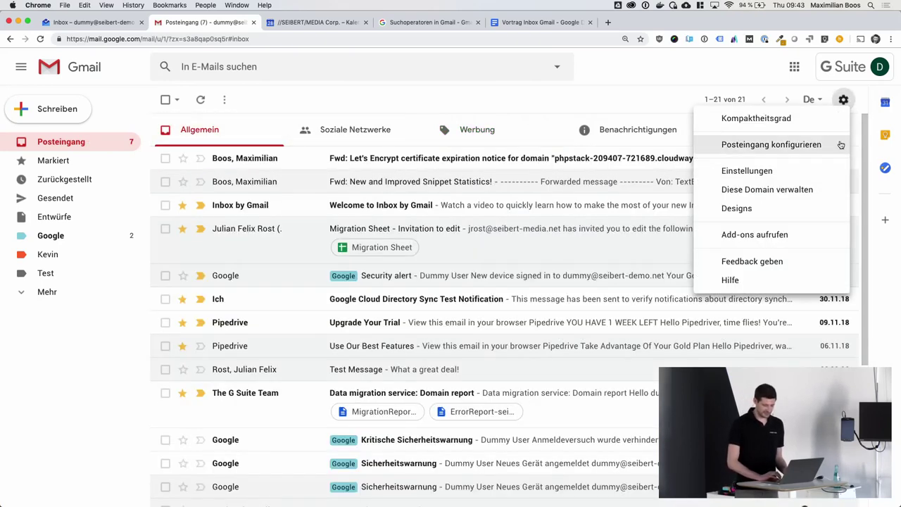
click(772, 169)
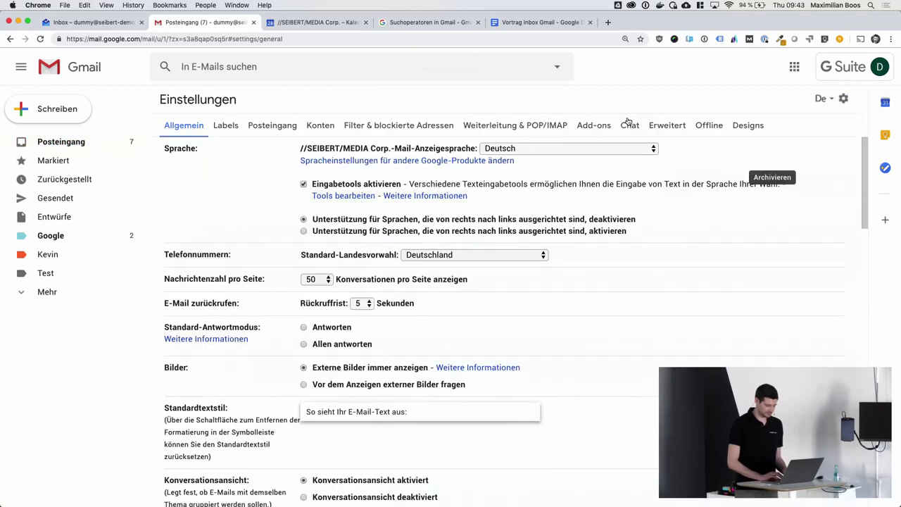
click(270, 130)
mouse_move(305, 186)
mouse_move(304, 207)
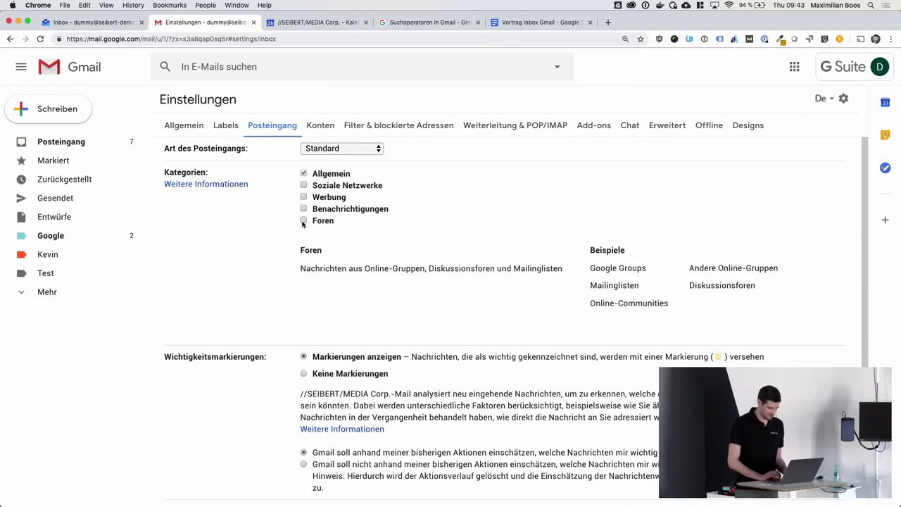
scroll(566, 308, down, 3)
click(455, 444)
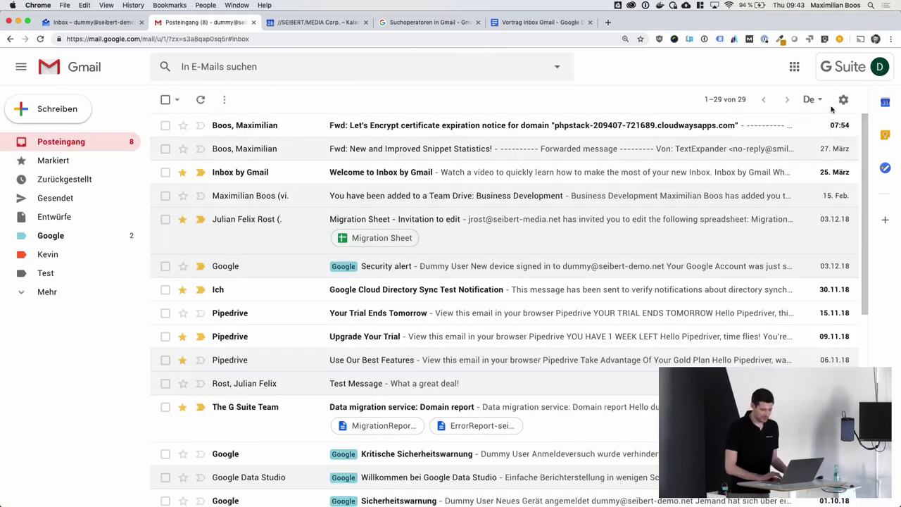
- Activate Mehrere Posteingänge in the advanced settings and save the changes
click(844, 99)
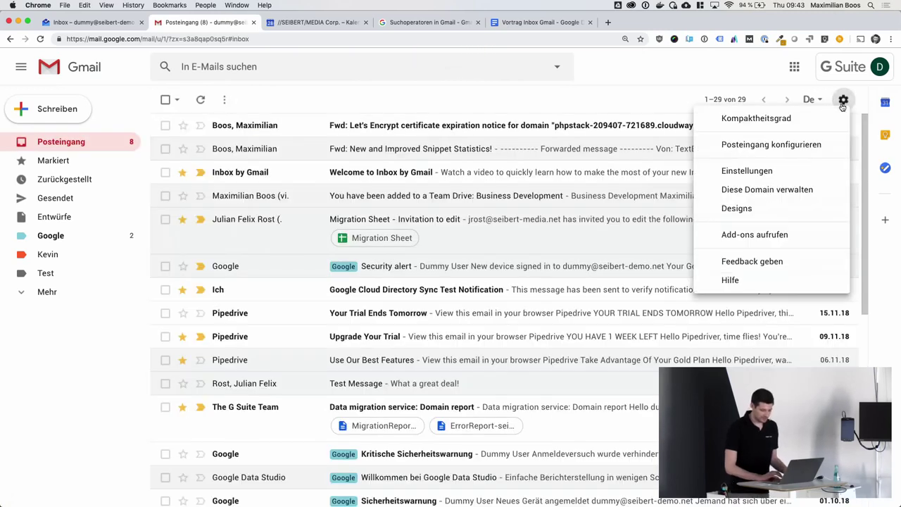
click(774, 171)
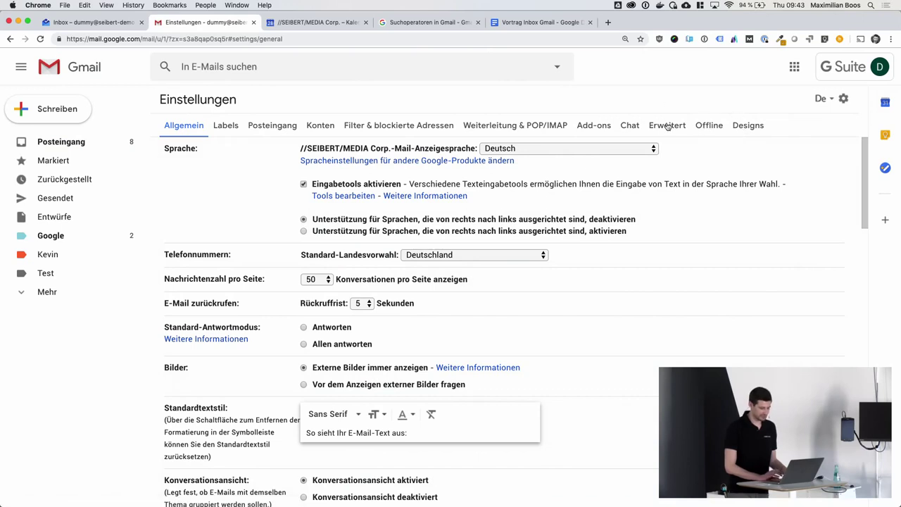
click(668, 125)
scroll(479, 187, down, 3)
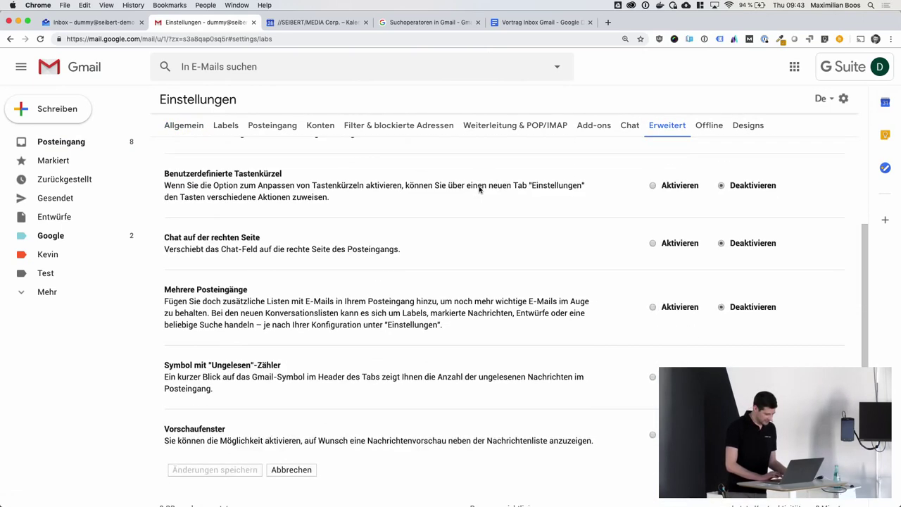
scroll(531, 202, up, 3)
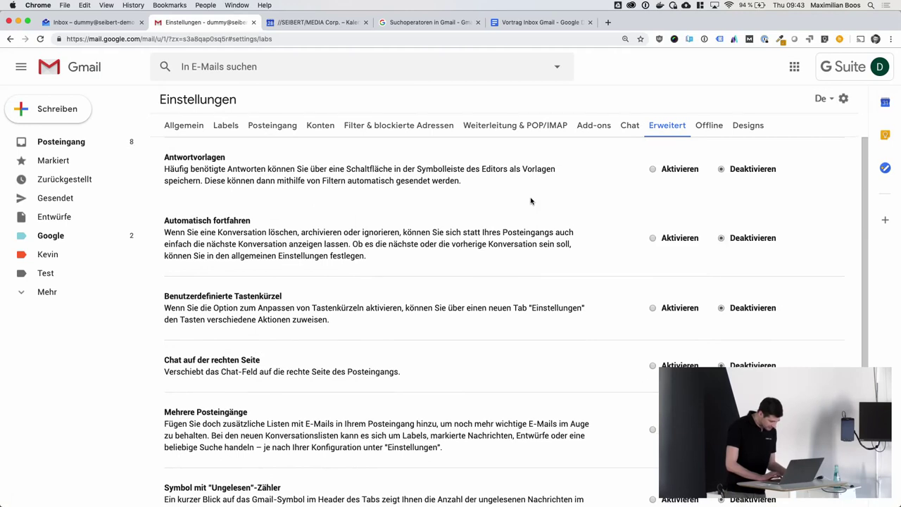
click(654, 430)
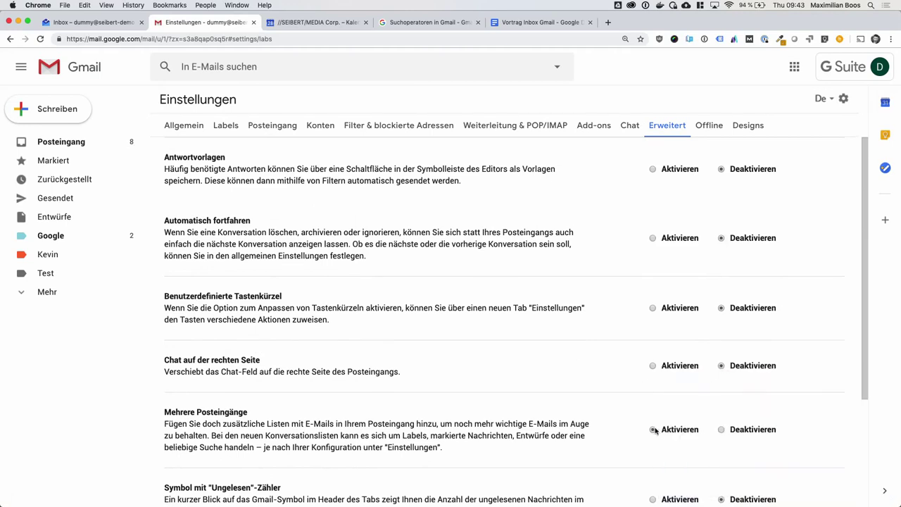
scroll(681, 416, down, 3)
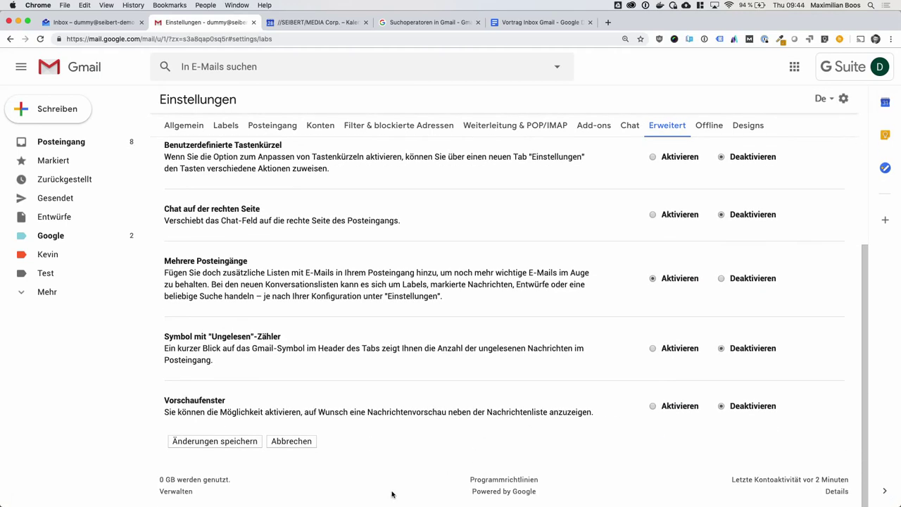
click(240, 442)
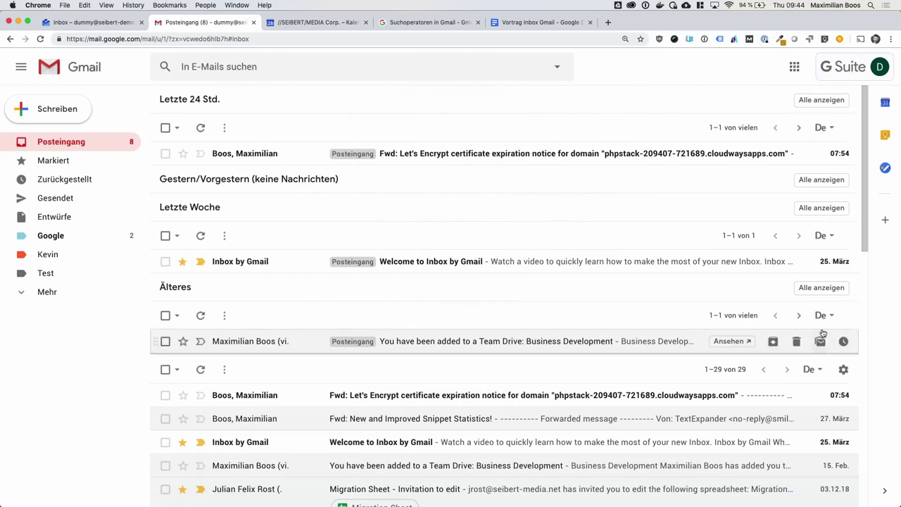
- Open the Mehrere Posteingänge settings and examine the search queries, section titles and placement of the additional inbox windows
click(844, 369)
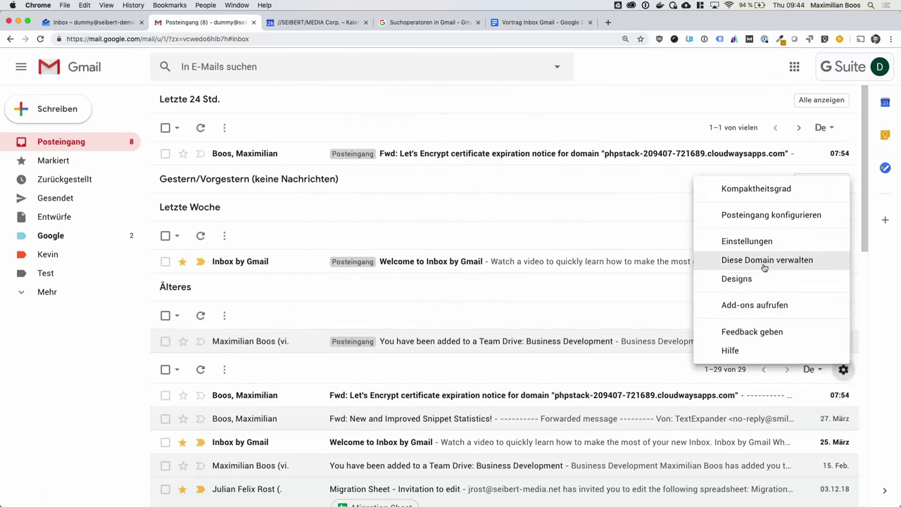
click(755, 241)
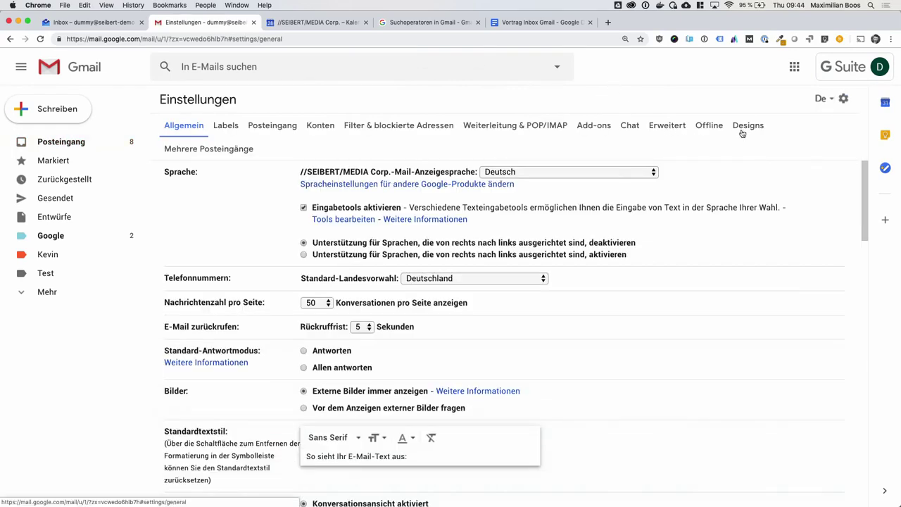
click(668, 128)
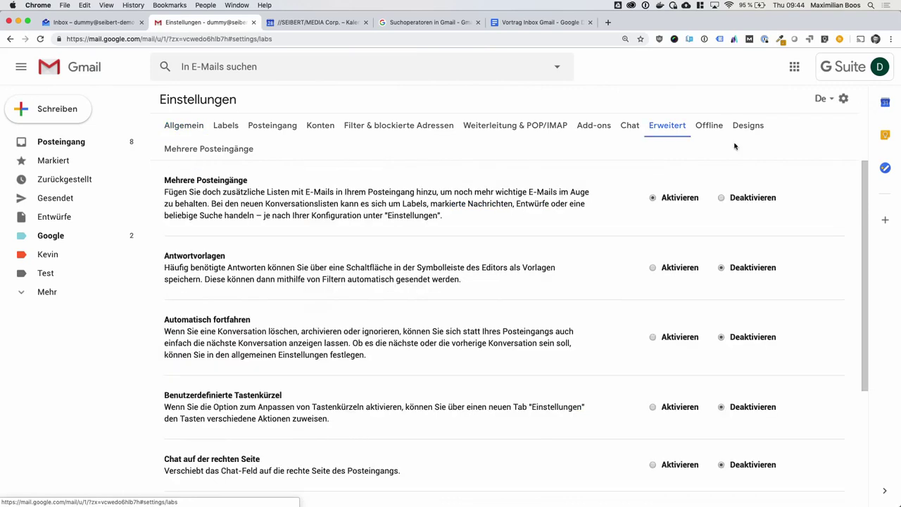
click(712, 127)
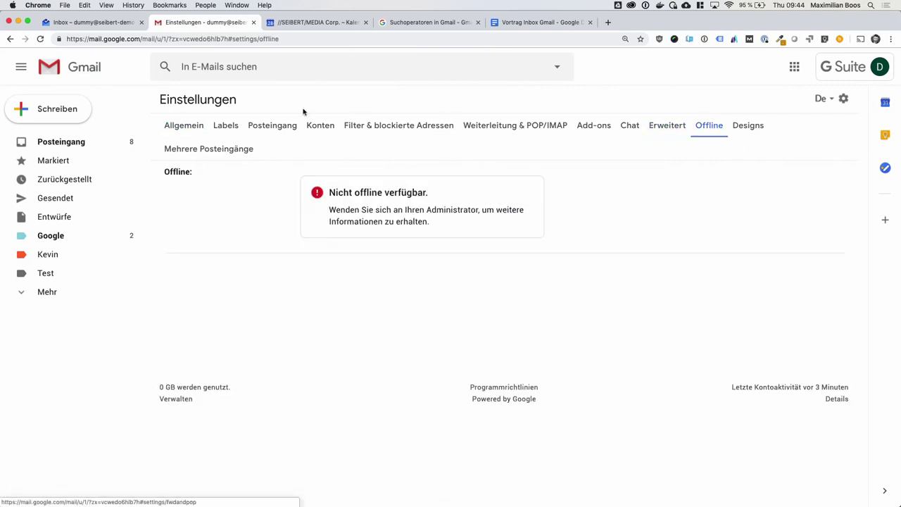
click(278, 126)
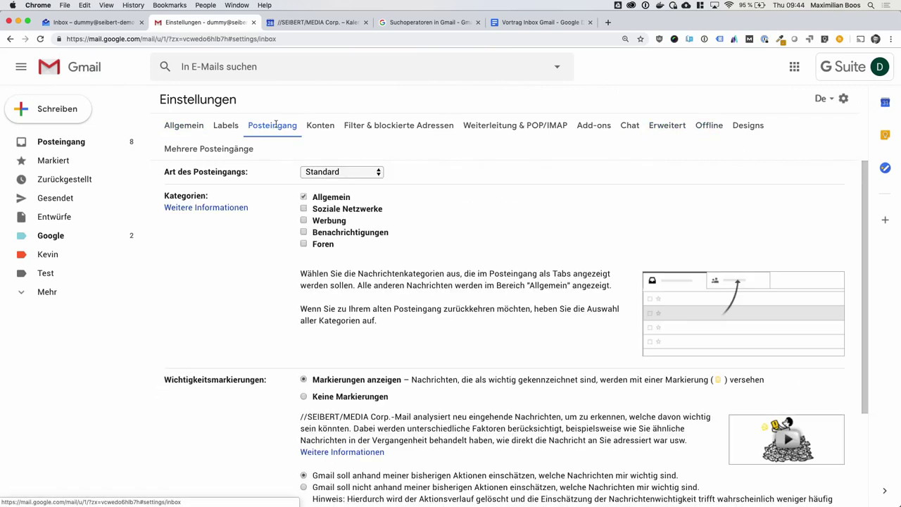
click(394, 128)
click(325, 126)
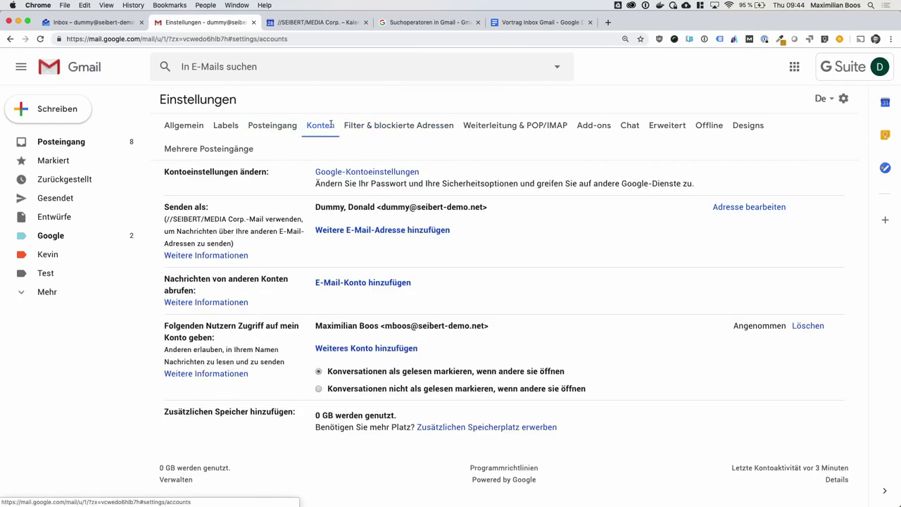
click(208, 148)
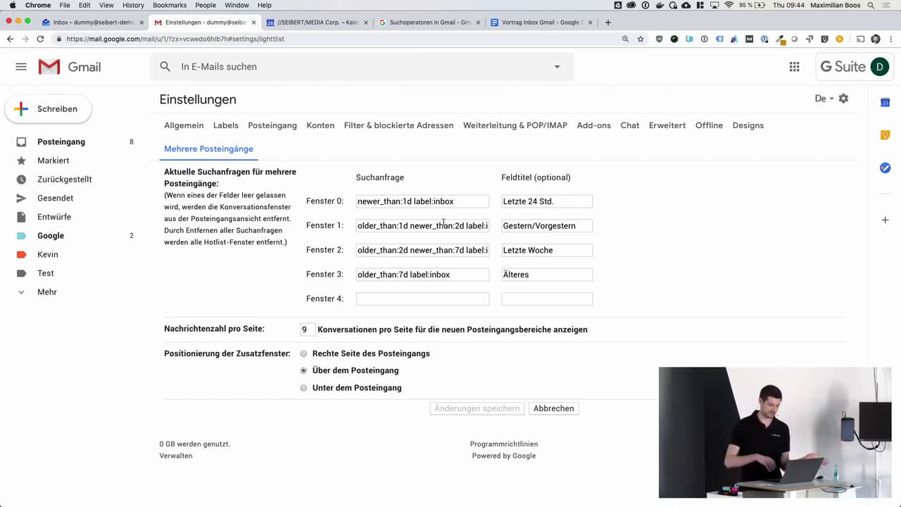
- Switch to the Gmail help page on Suchoperatoren and look through the supported search operators and their examples
click(409, 24)
scroll(299, 212, down, 10)
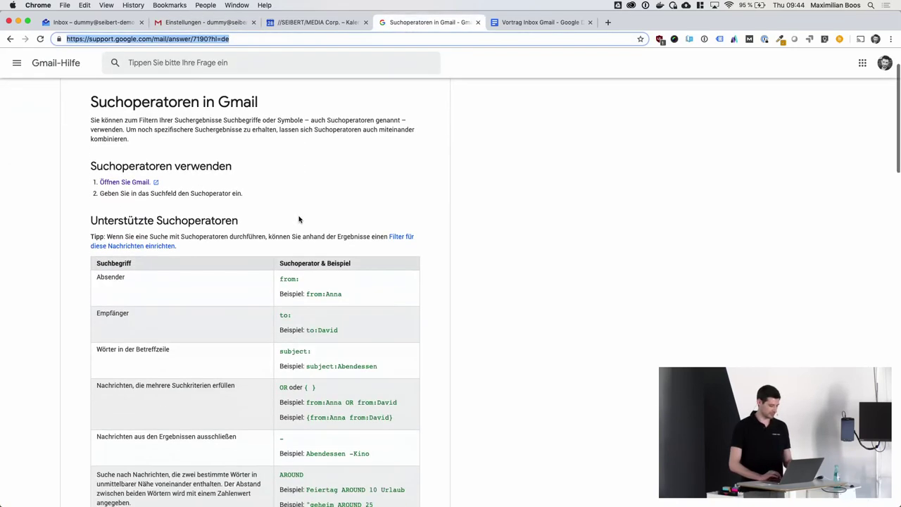
scroll(298, 218, down, 8)
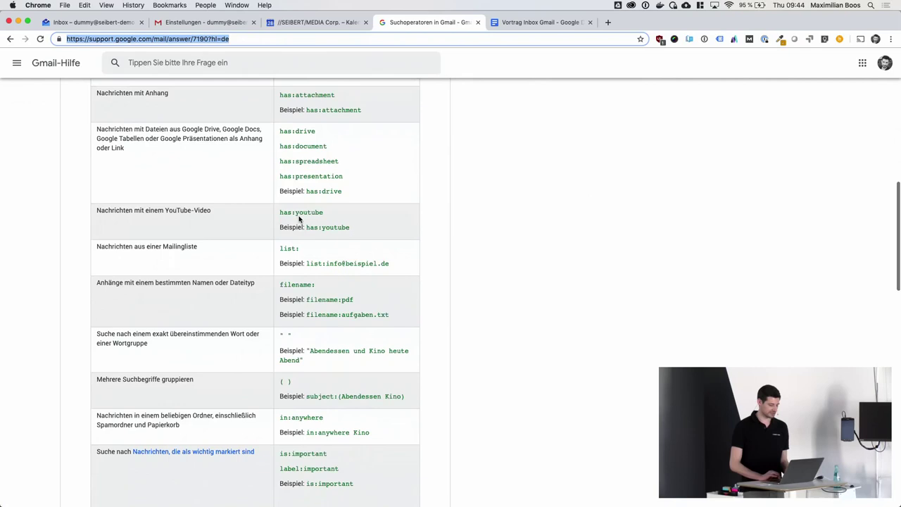
scroll(298, 213, up, 7)
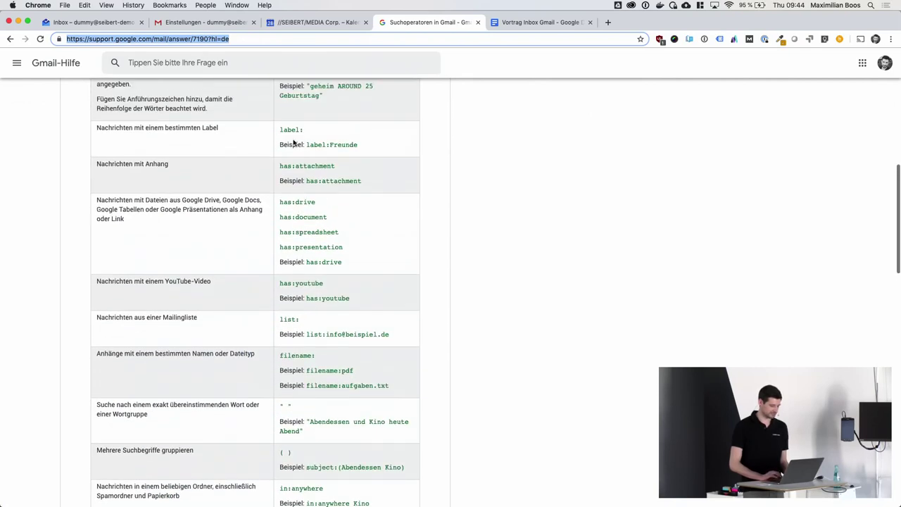
scroll(294, 143, up, 10)
- Return to the Gmail Posteingang and look through the sections Letzte 24 Std., Gestern/Vorgestern, Letzte Woche and Älteres
click(197, 22)
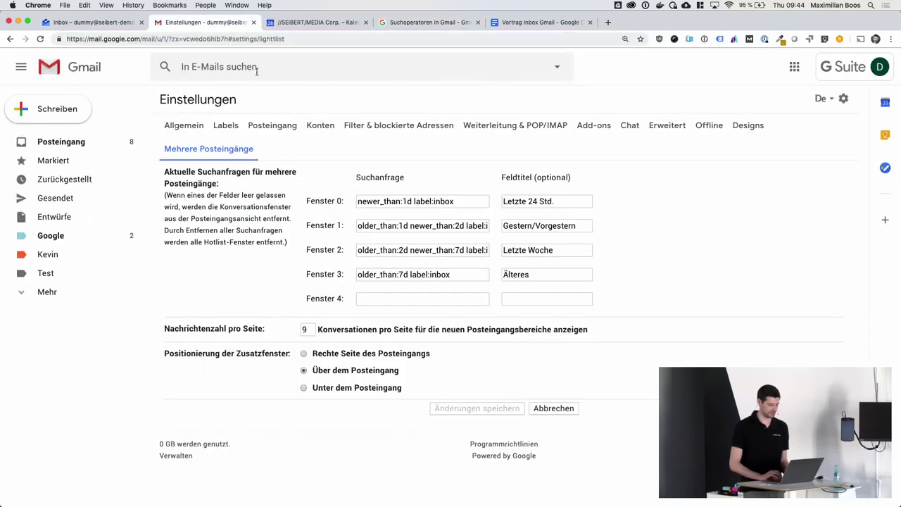
click(60, 142)
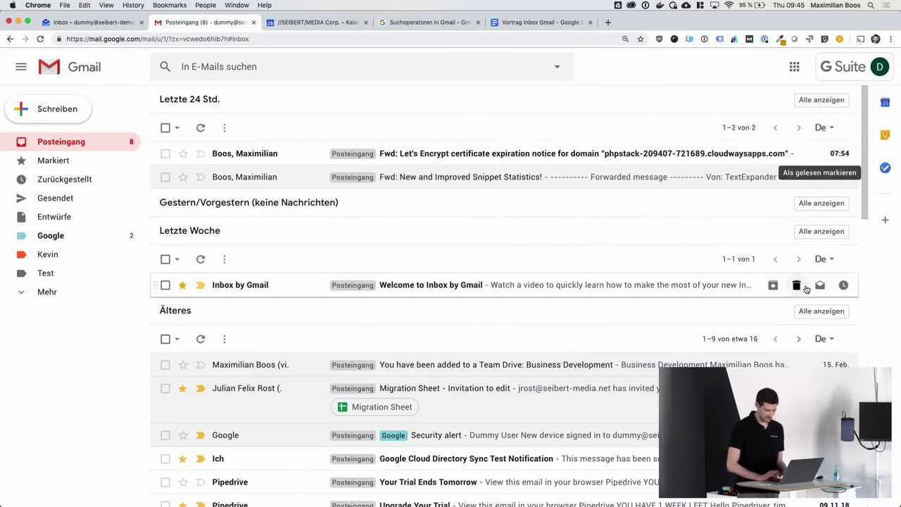
scroll(846, 299, down, 5)
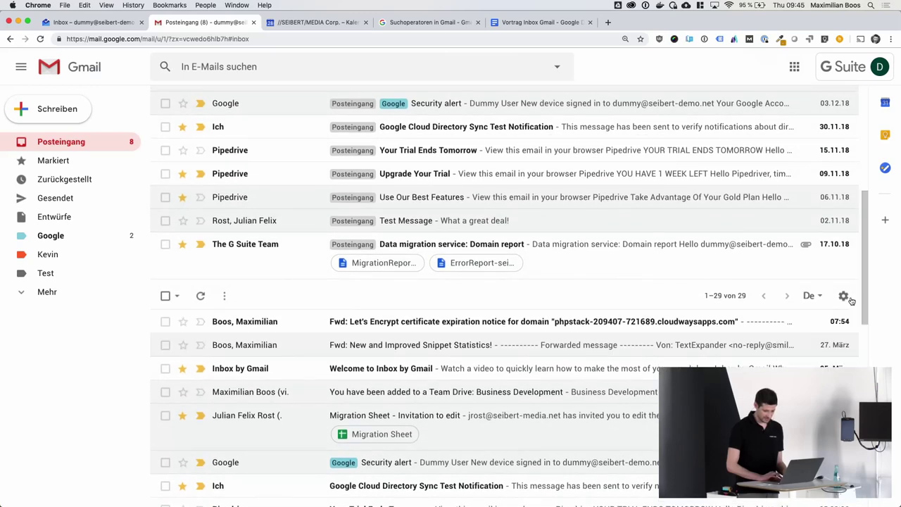
- Deactivate Mehrere Posteingänge in the advanced settings and save the changes
click(845, 296)
click(748, 367)
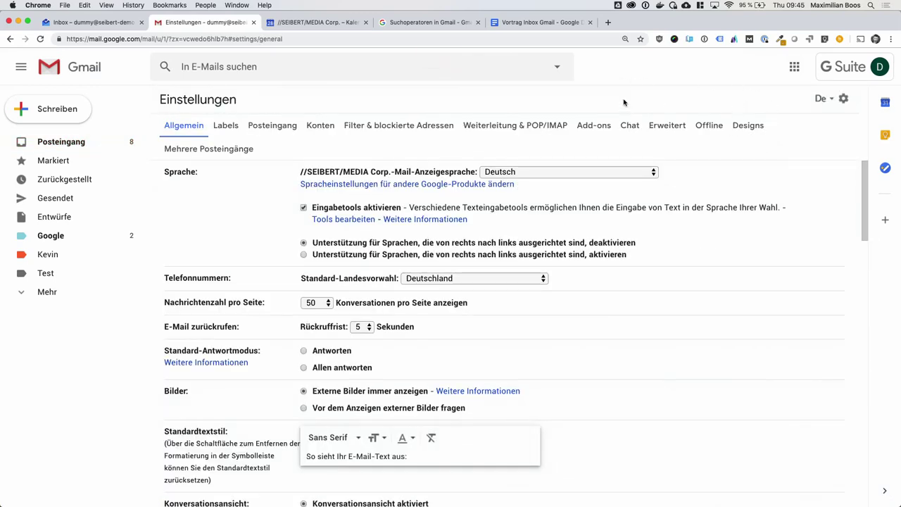
click(662, 126)
scroll(592, 349, down, 2)
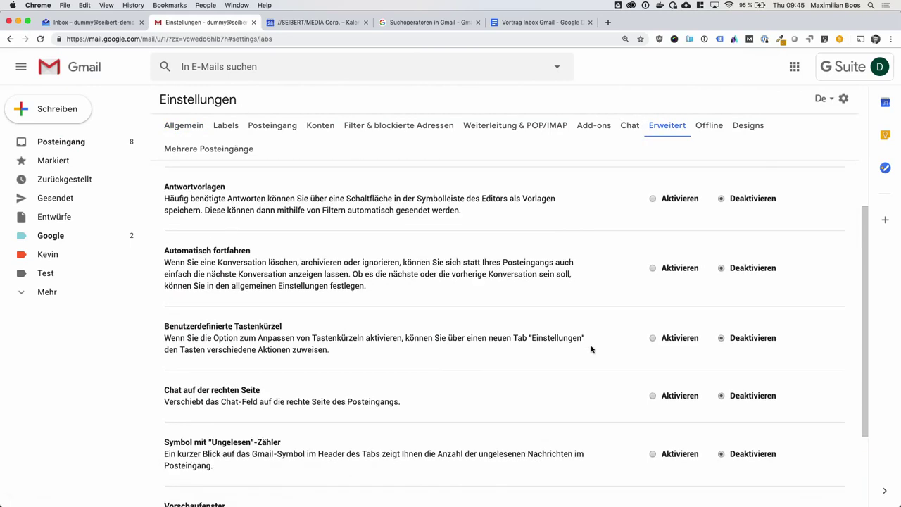
scroll(591, 349, down, 3)
scroll(698, 281, up, 2)
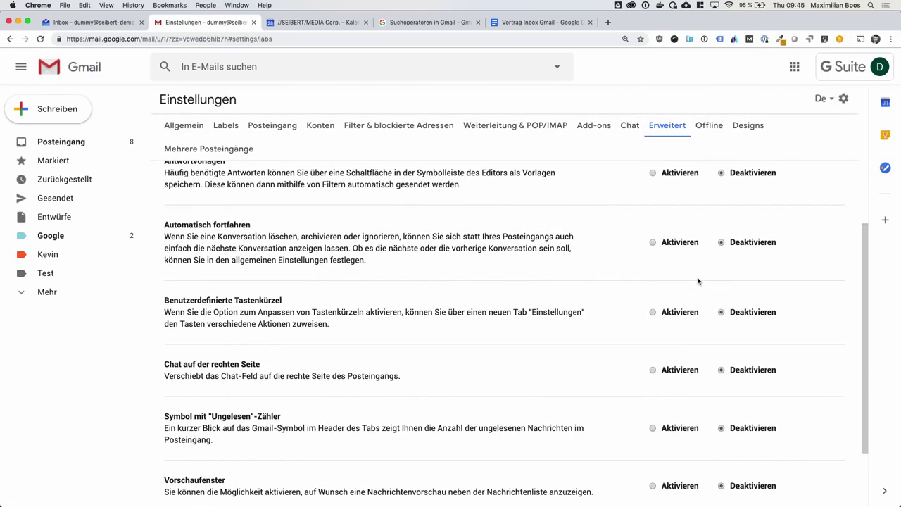
scroll(708, 259, up, 3)
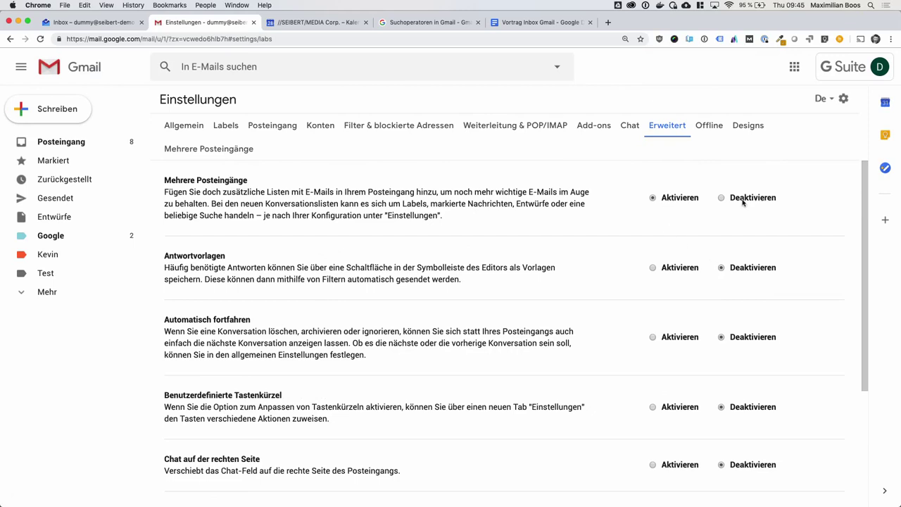
scroll(614, 330, down, 5)
click(199, 438)
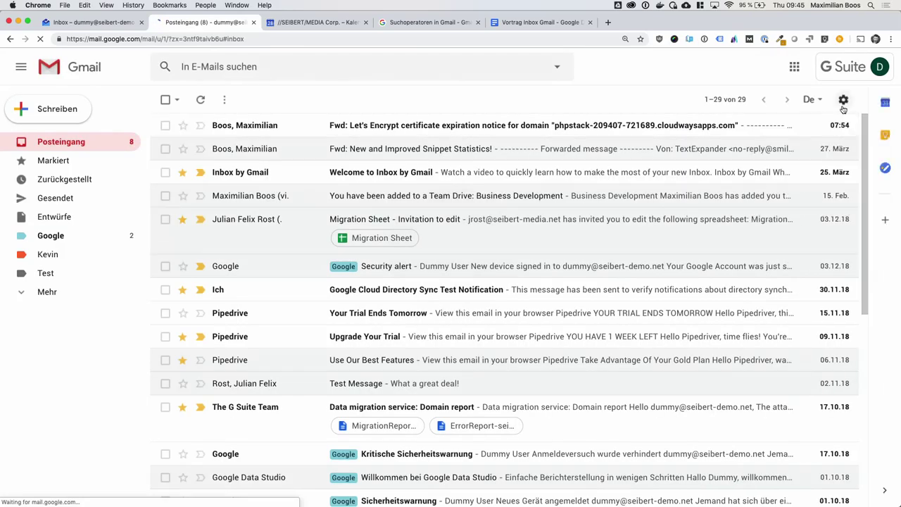
- Open the Posteingang settings and set Art des Posteingangs to Sortierter Eingang
click(843, 102)
click(733, 172)
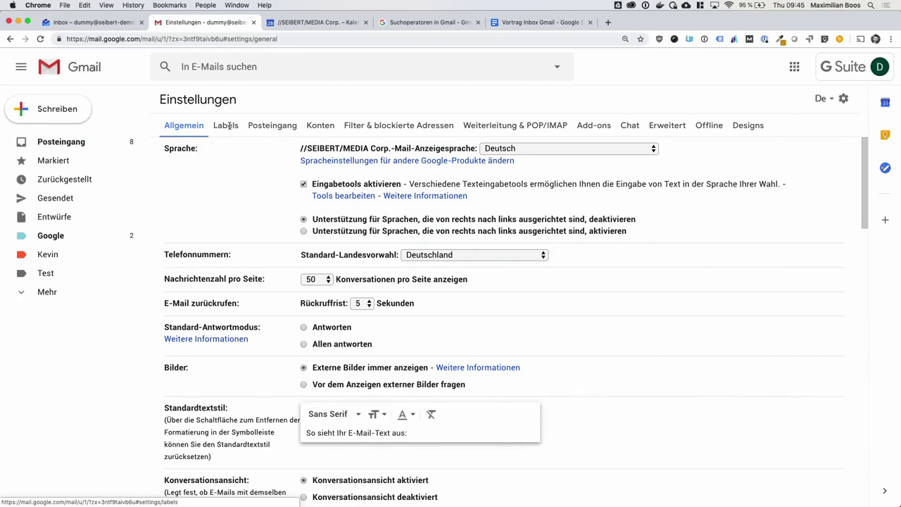
click(227, 125)
click(272, 126)
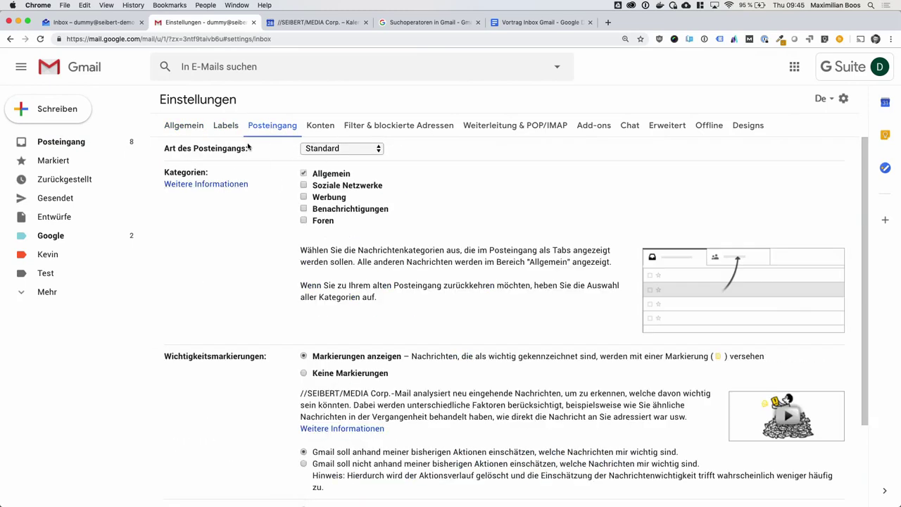
click(355, 149)
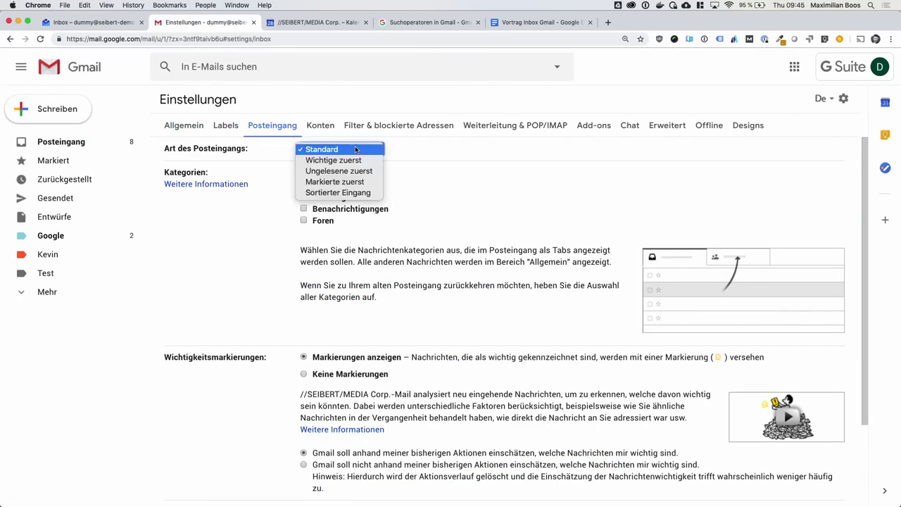
click(352, 193)
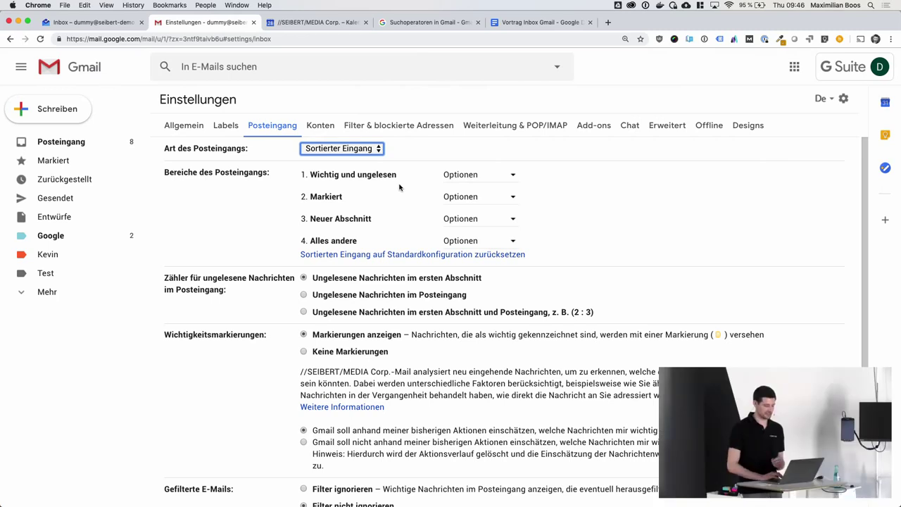
- Assign the Google label to the third inbox section and save the changes
click(504, 218)
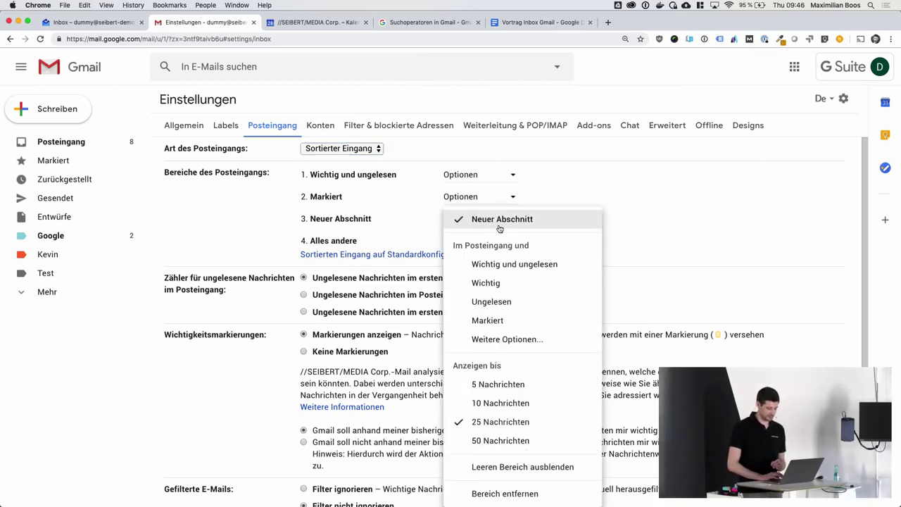
click(510, 340)
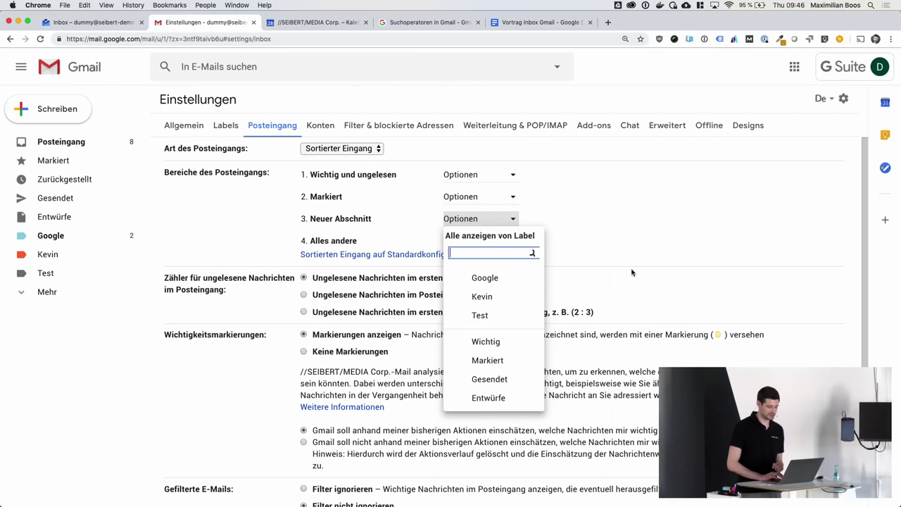
click(491, 282)
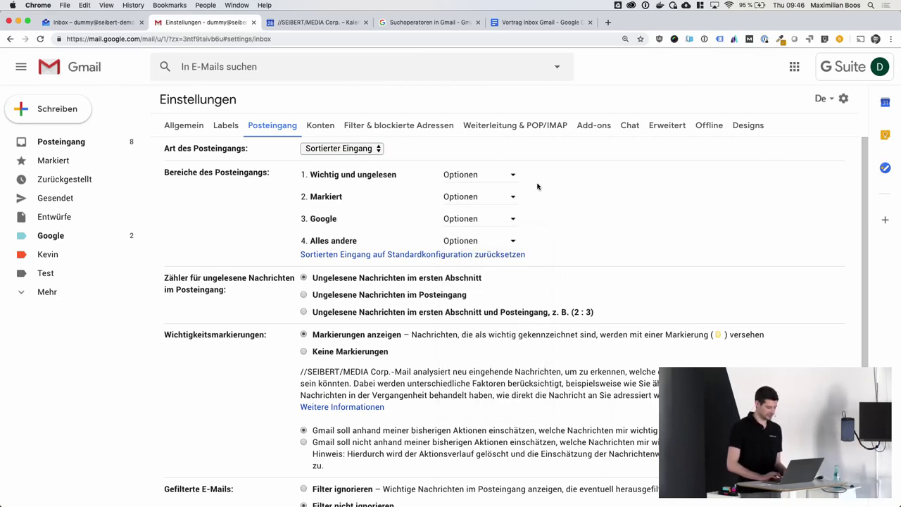
scroll(538, 186, down, 2)
click(461, 444)
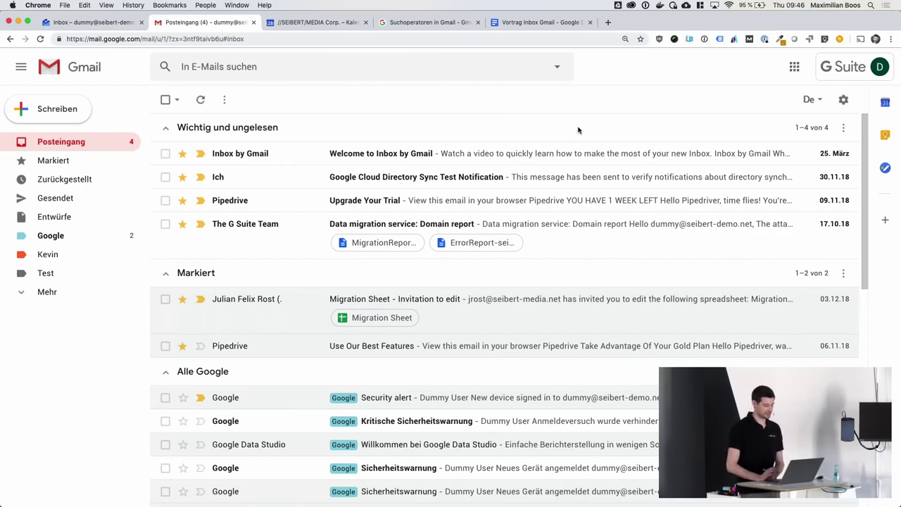
- Look through the inbox sections Wichtig und ungelesen, Markiert, Alle Google and Alles andere
scroll(578, 130, down, 5)
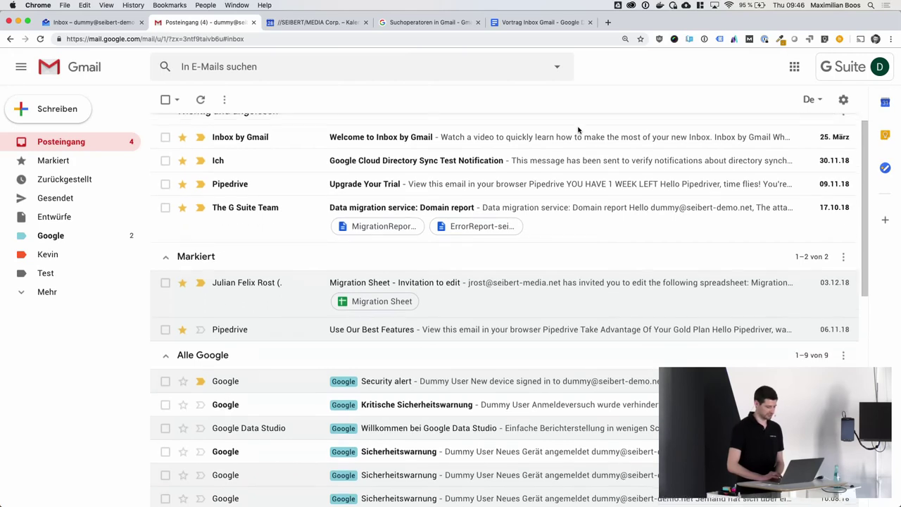
scroll(551, 224, down, 3)
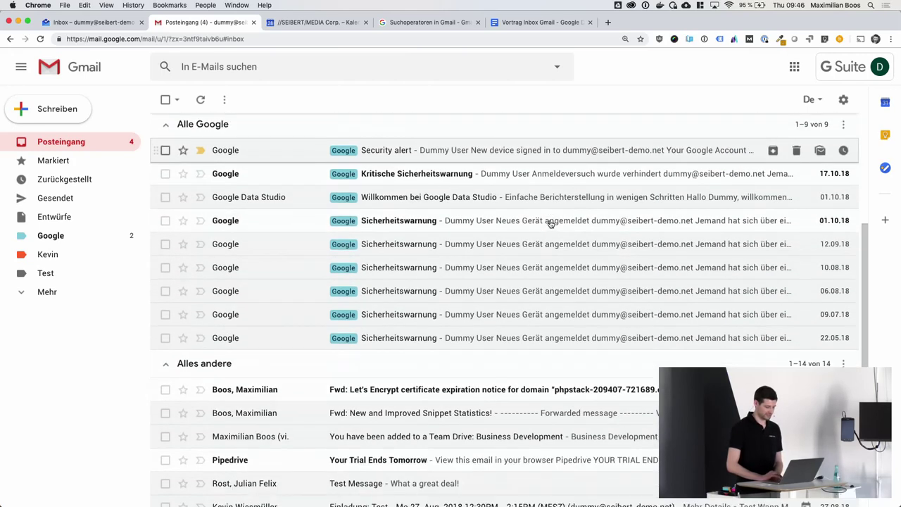
scroll(551, 224, up, 8)
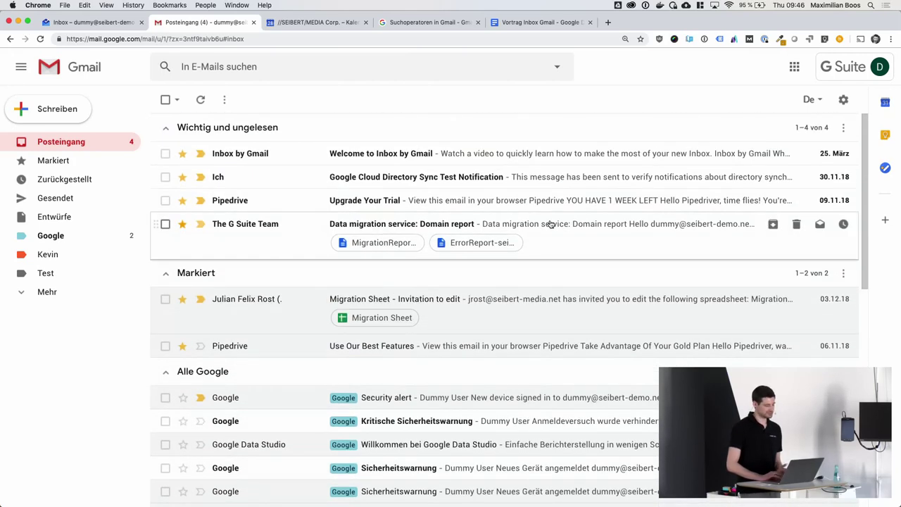
- Switch to Inbox by Gmail and examine its date groups, attachment previews and Werbung bundle for comparison
click(88, 24)
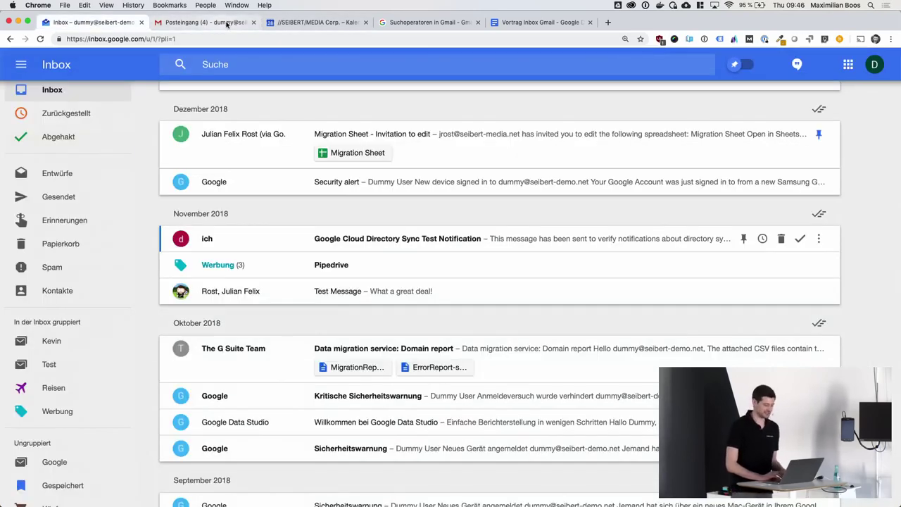
scroll(351, 124, up, 5)
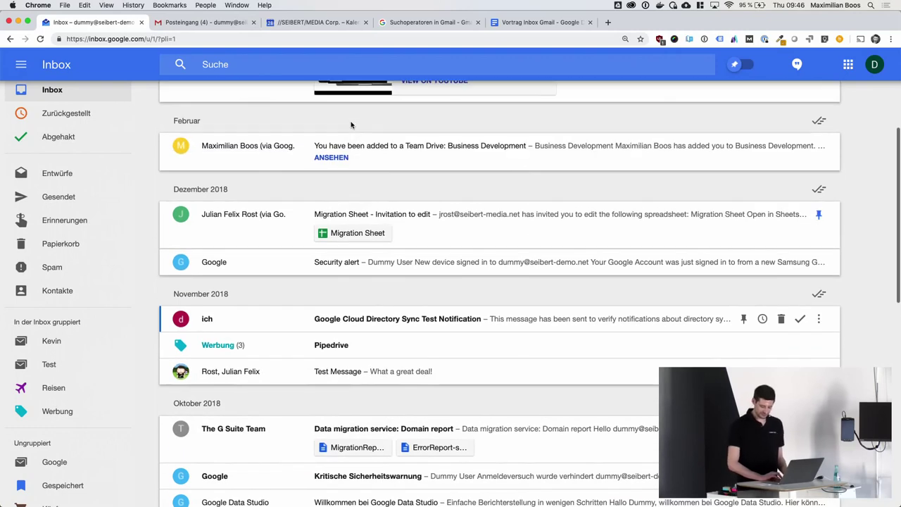
scroll(521, 176, up, 2)
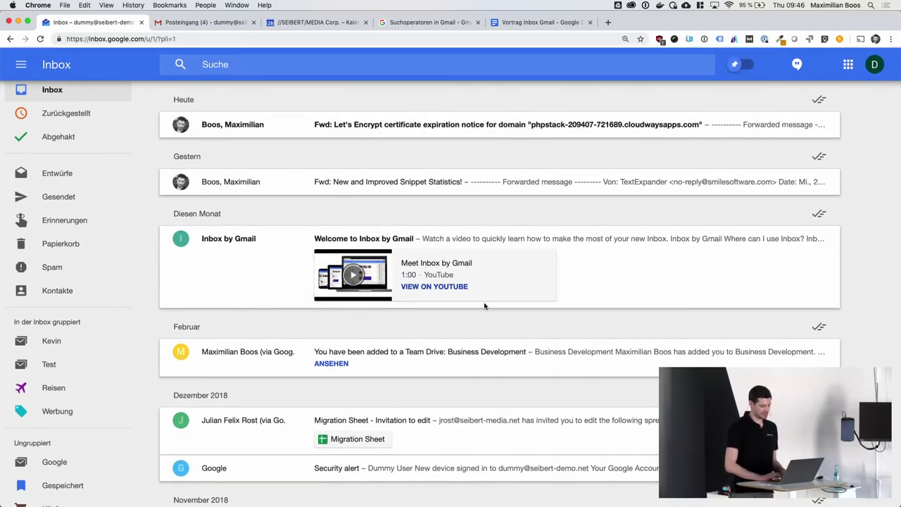
scroll(622, 245, down, 1)
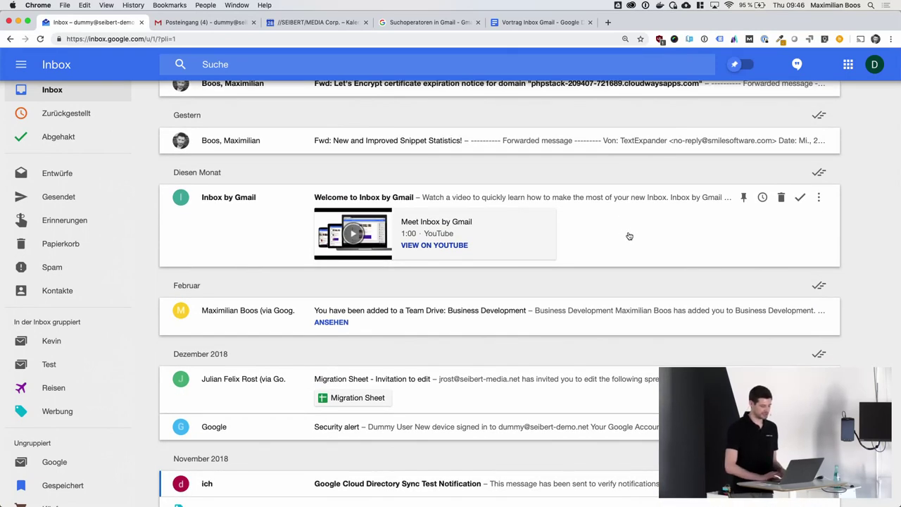
scroll(630, 205, down, 1)
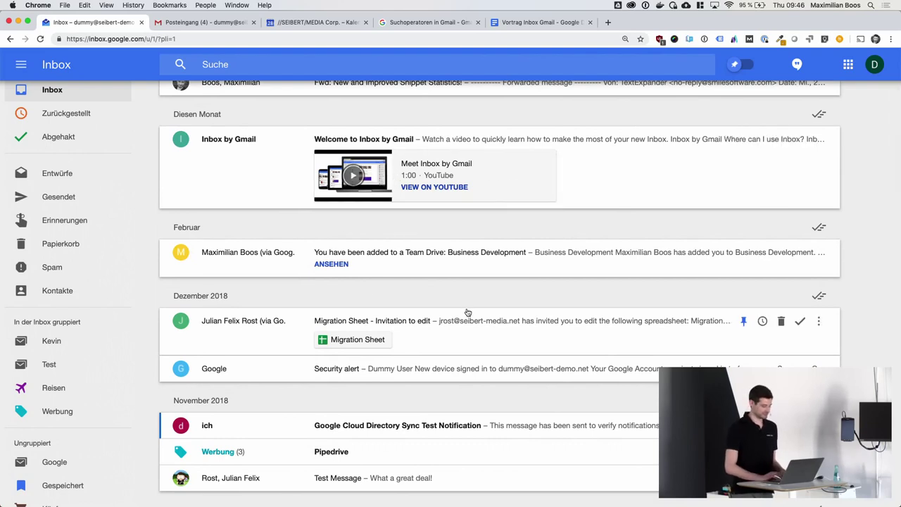
scroll(467, 312, down, 4)
scroll(493, 318, up, 3)
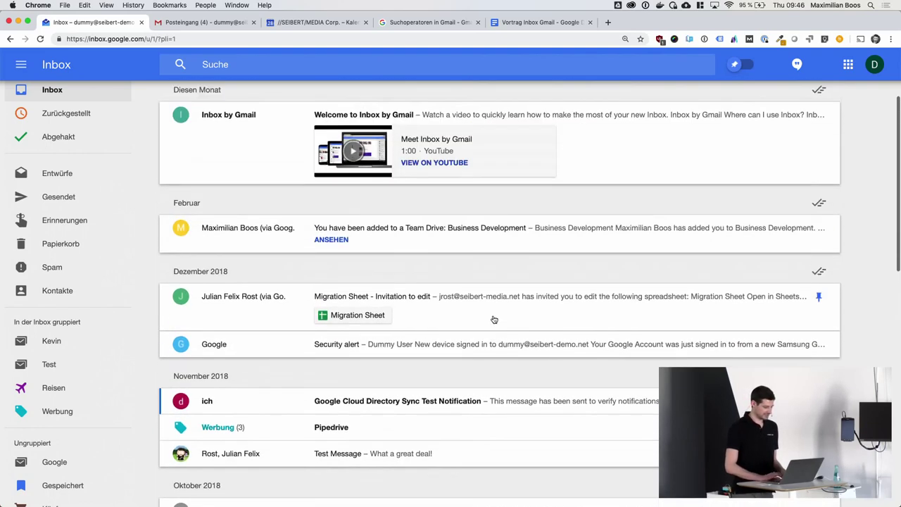
- Return to Gmail and set the Kompaktheitsgrad of the message list to Normal
click(199, 25)
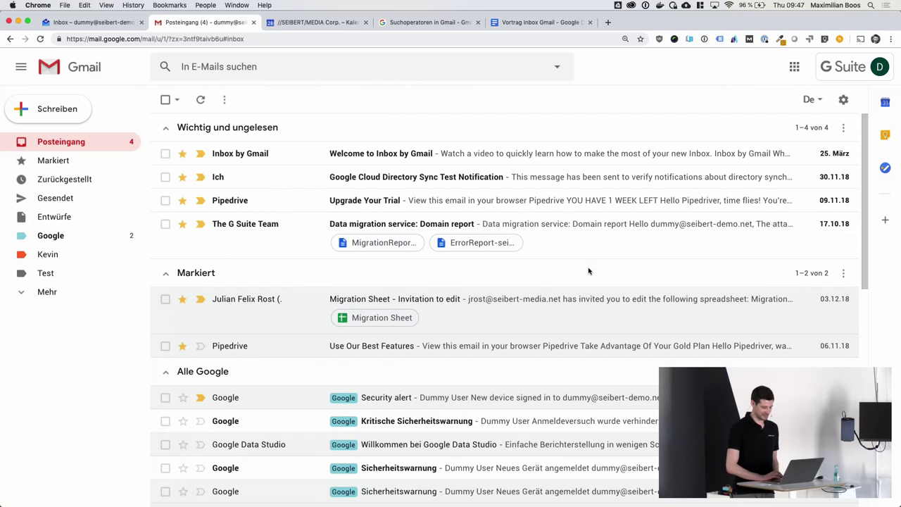
click(845, 99)
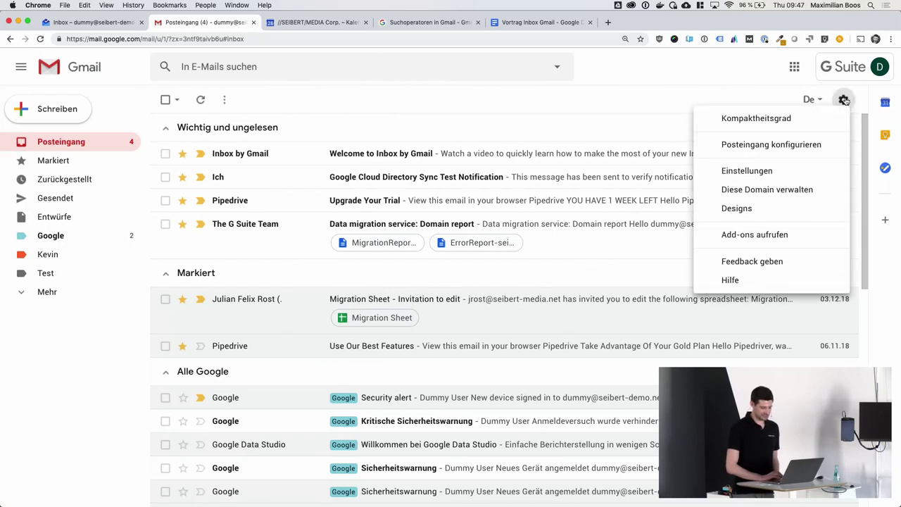
click(766, 120)
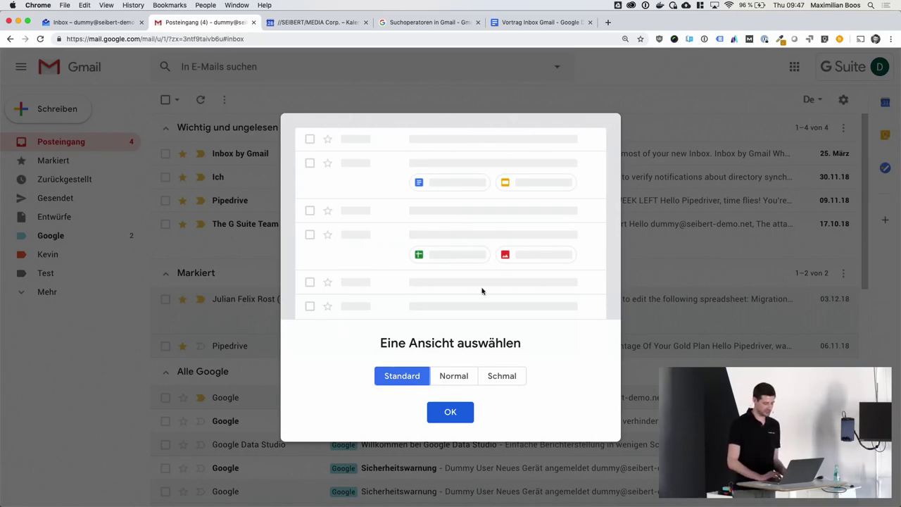
click(451, 379)
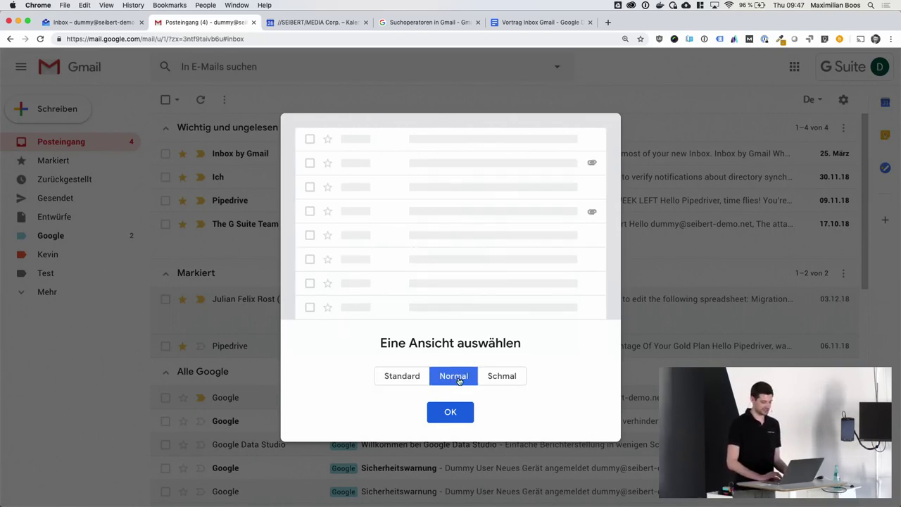
click(451, 416)
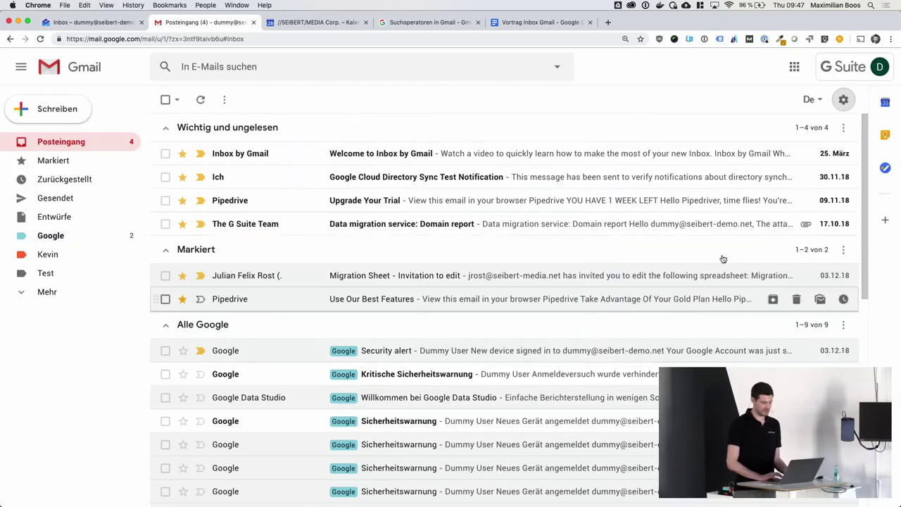
- Change the message list's Kompaktheitsgrad to Schmal
click(852, 100)
click(787, 117)
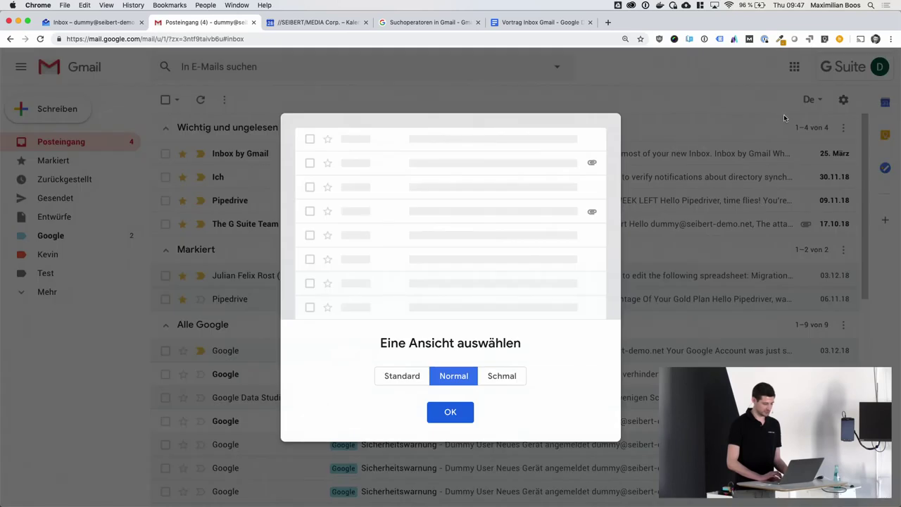
click(502, 376)
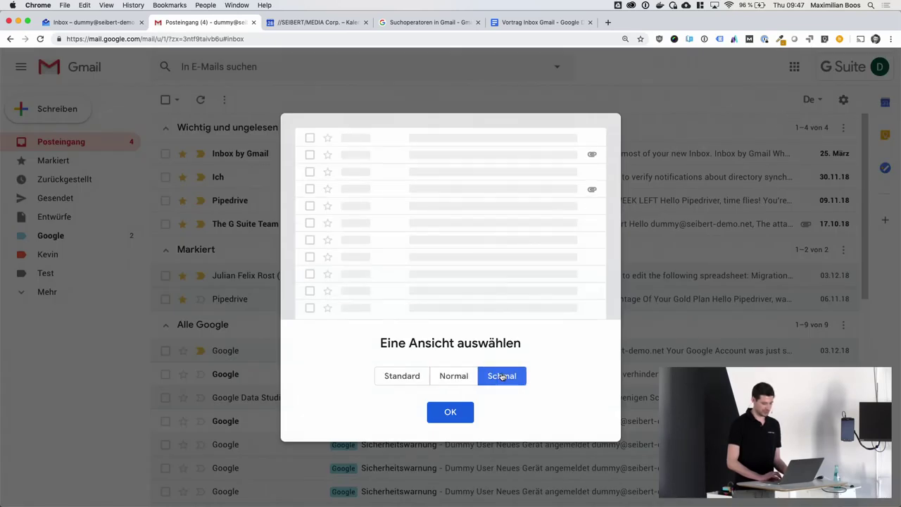
click(451, 412)
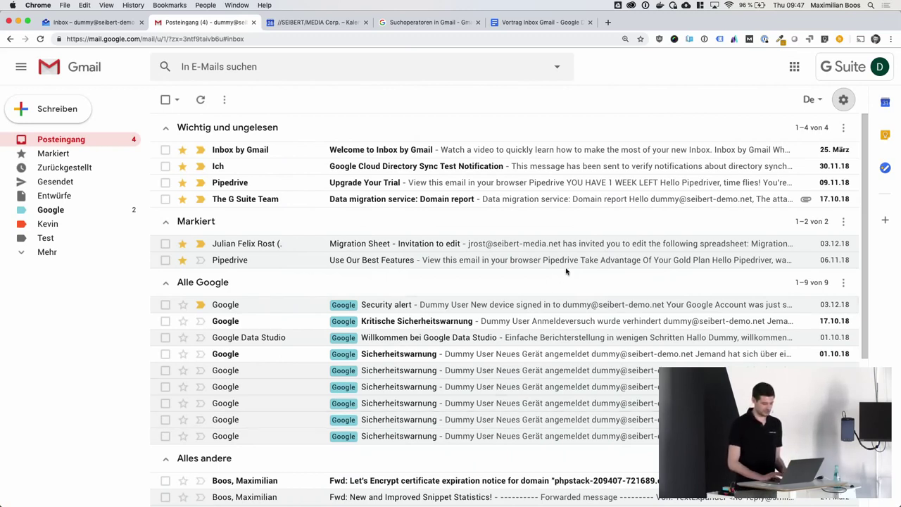
- Set the Kompaktheitsgrad back to Standard so the list shows attachment previews
click(844, 100)
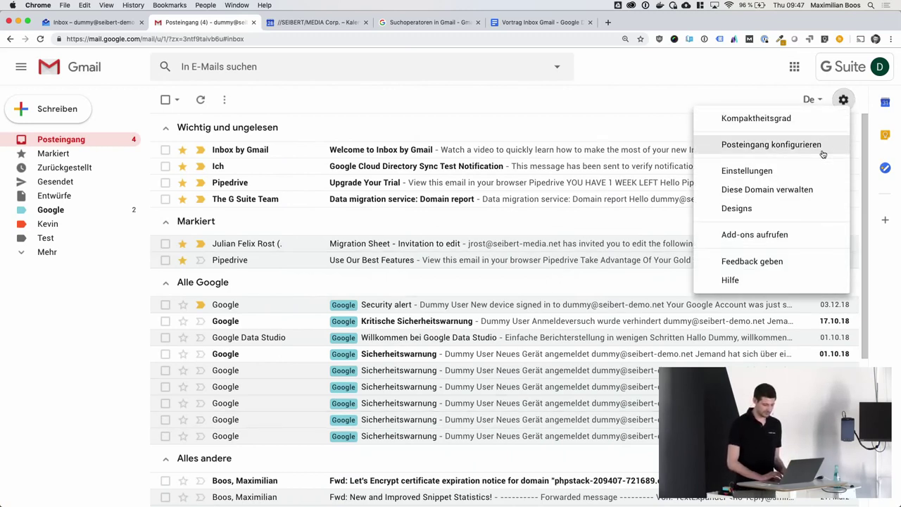
click(798, 124)
click(407, 375)
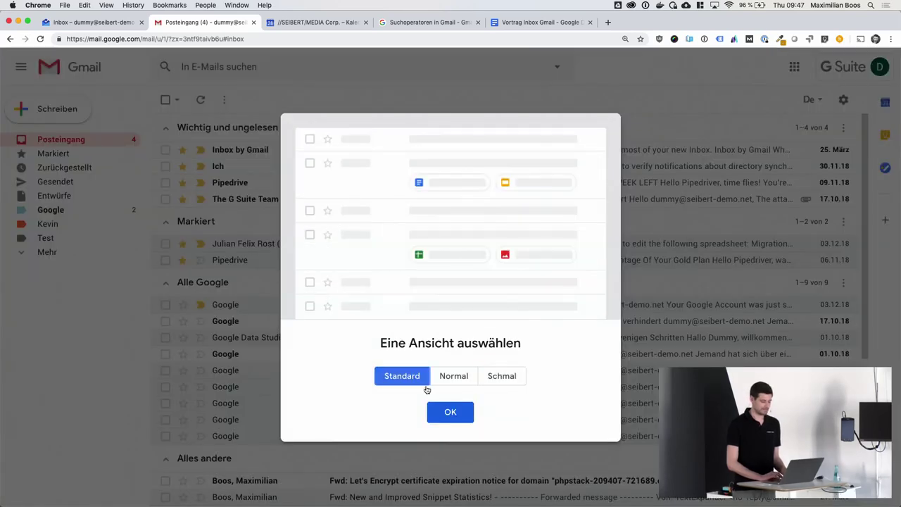
click(450, 414)
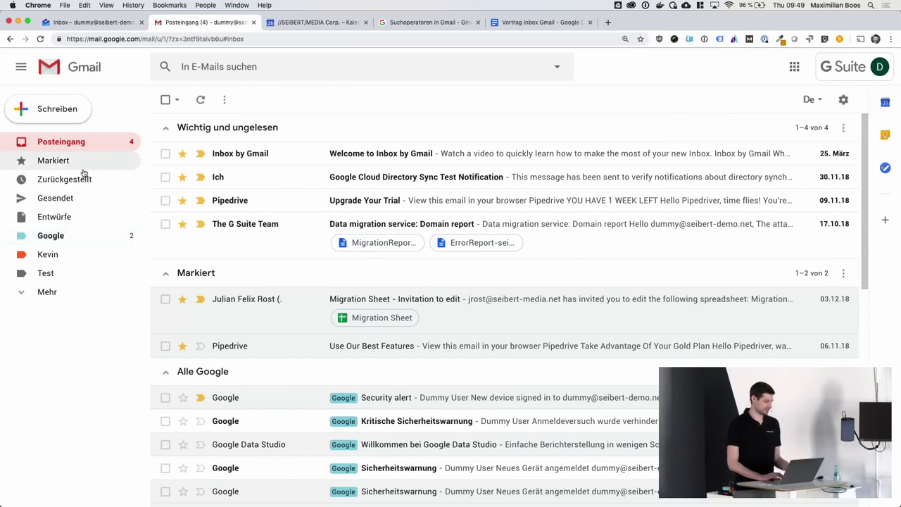
- Collapse the main menu to icons, reveal its labels temporarily, and expand it again
click(22, 68)
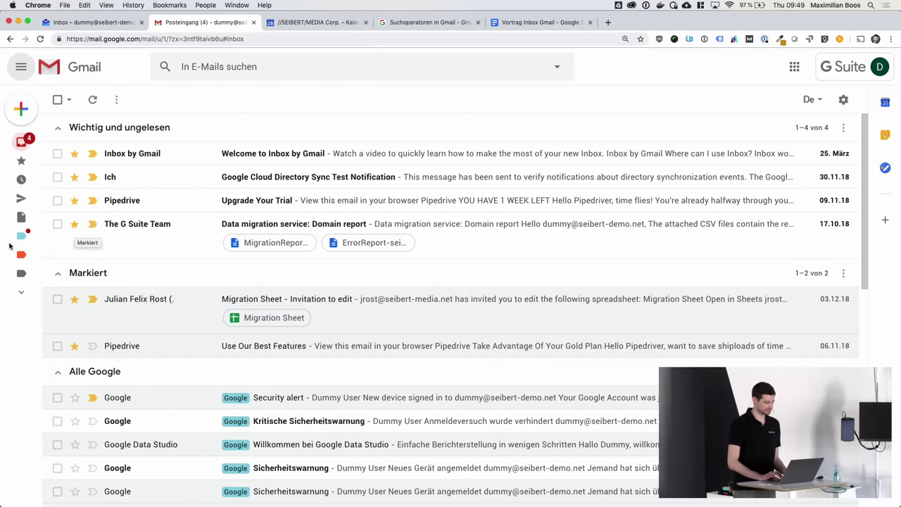
mouse_move(38, 236)
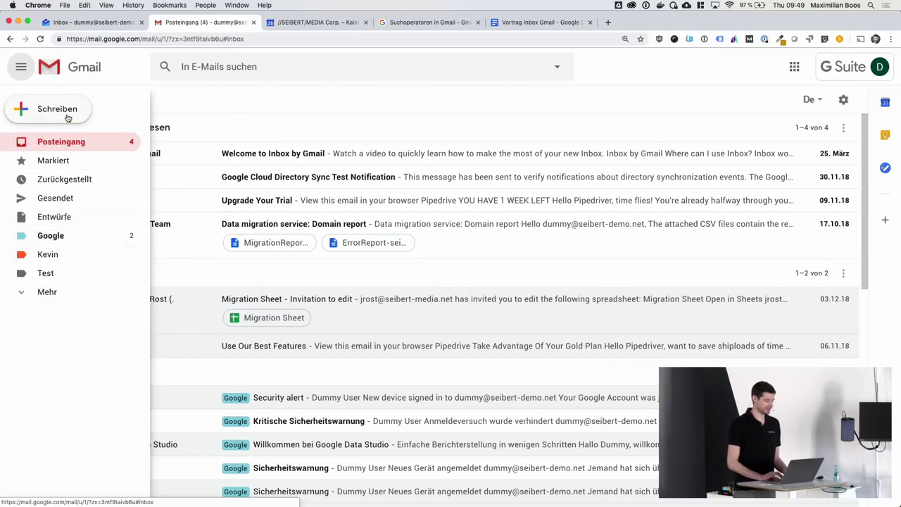
click(21, 66)
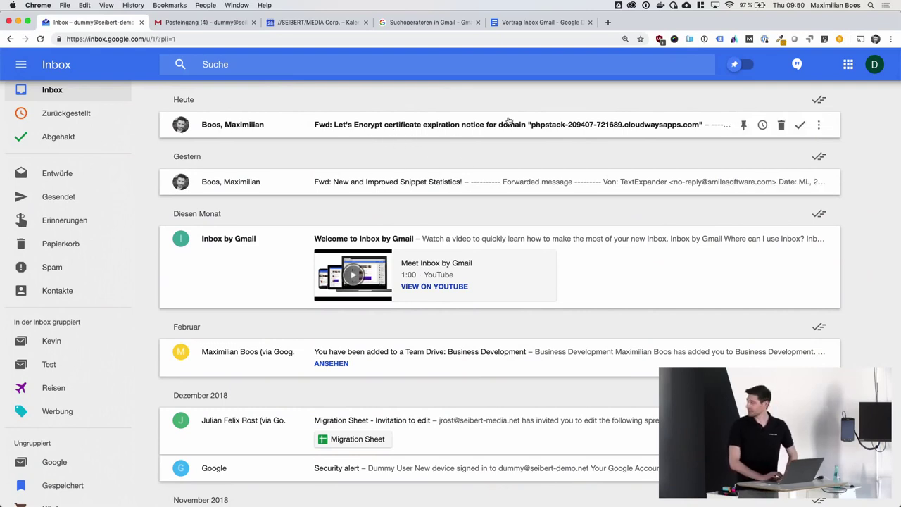
- In Inbox by Gmail, expand the Werbung bundle and open today's forwarded Let's Encrypt certificate expiration message
scroll(422, 184, down, 5)
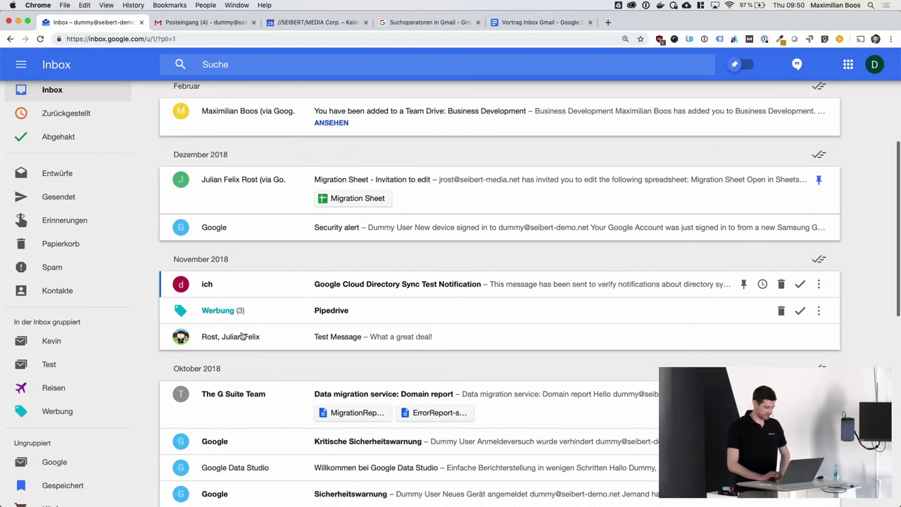
click(354, 313)
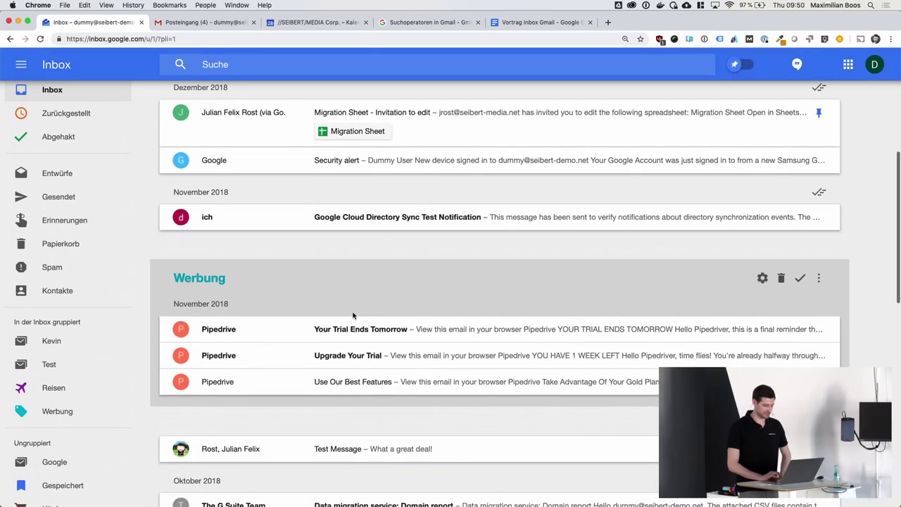
scroll(364, 289, up, 6)
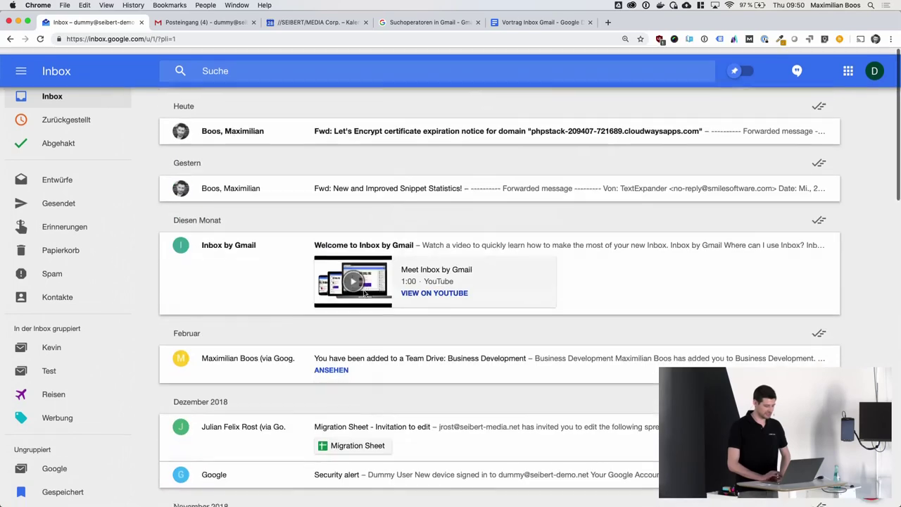
click(381, 131)
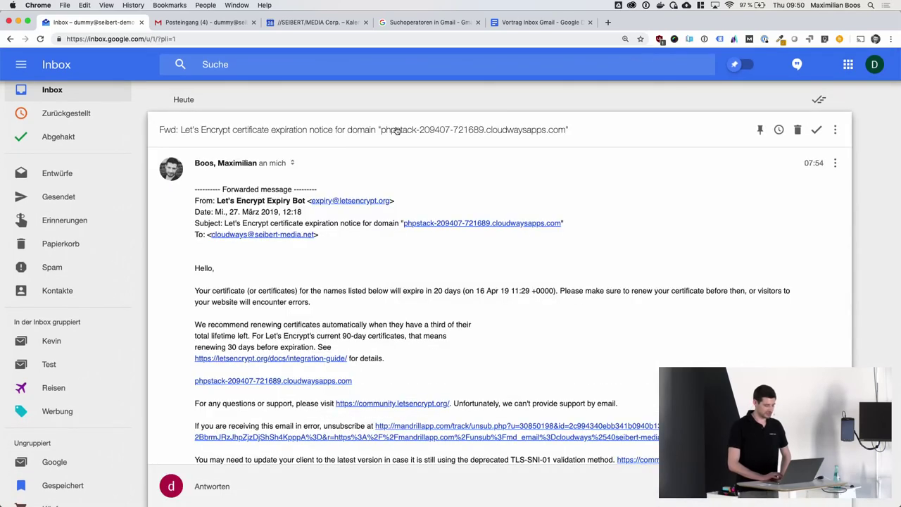
- Read through the forwarded Let's Encrypt message and open February's Team Drive invitation for Business Development
scroll(454, 167, down, 5)
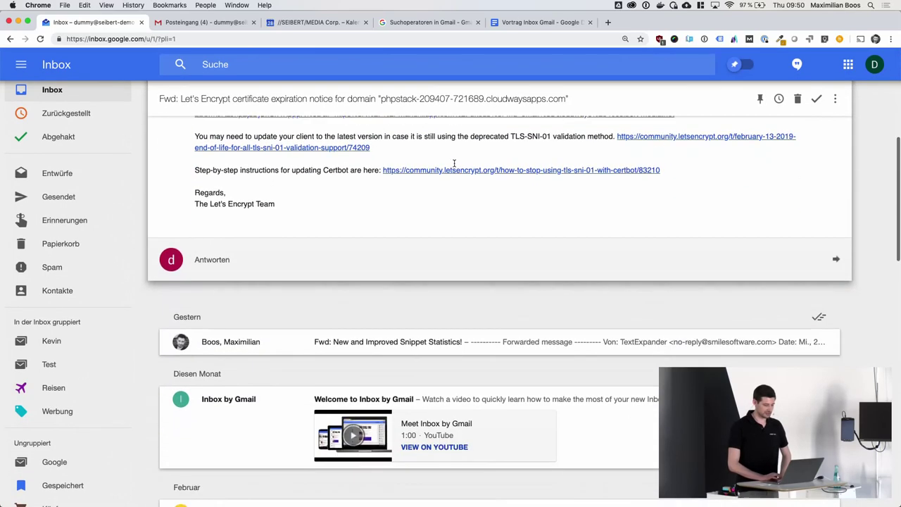
scroll(454, 165, up, 4)
scroll(454, 166, down, 10)
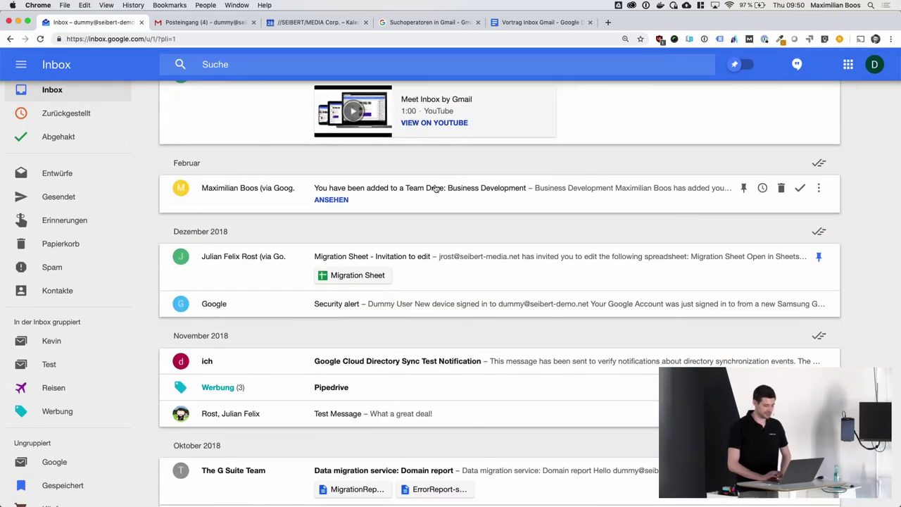
click(436, 189)
scroll(436, 189, up, 3)
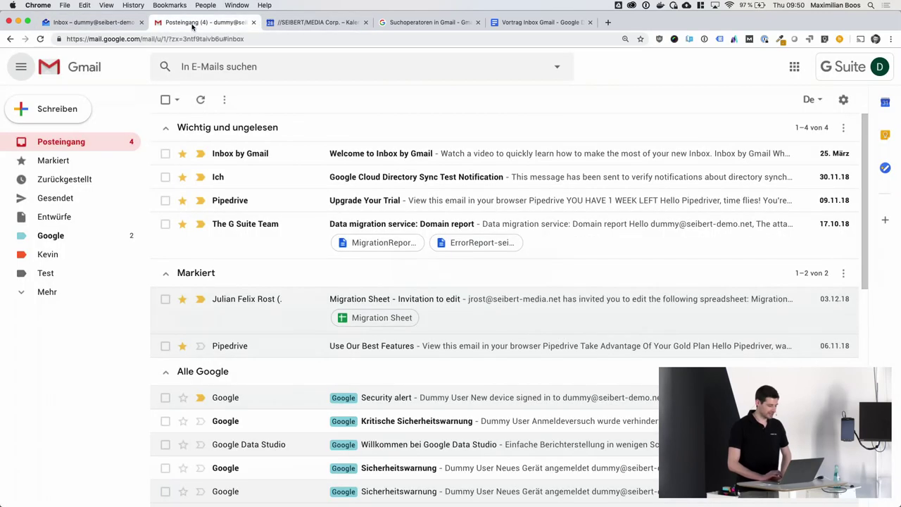
- In Gmail, open and skim the unread Welcome to Inbox by Gmail message, and return to the Posteingang
click(194, 27)
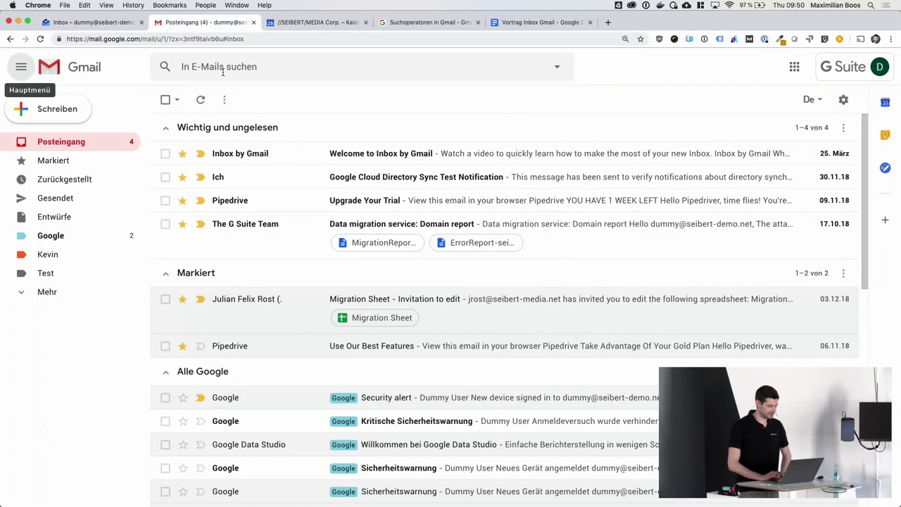
click(419, 155)
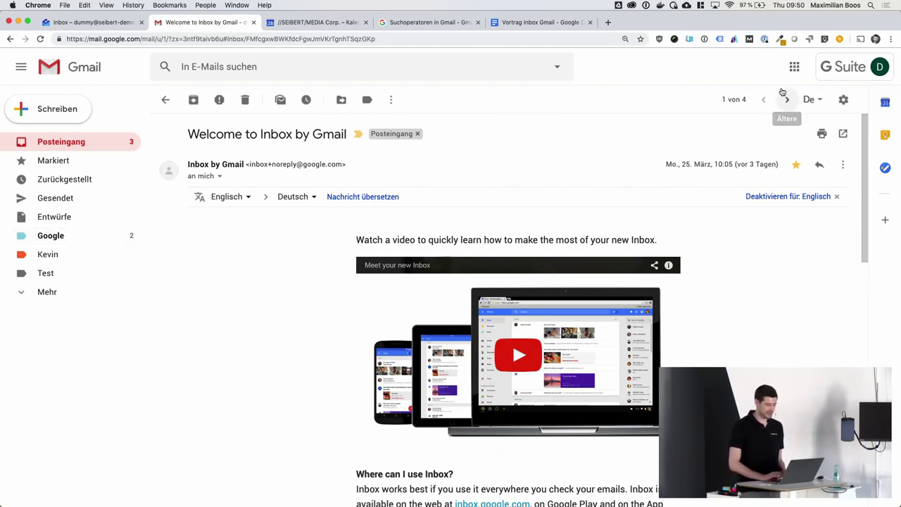
scroll(429, 255, down, 10)
scroll(429, 254, up, 10)
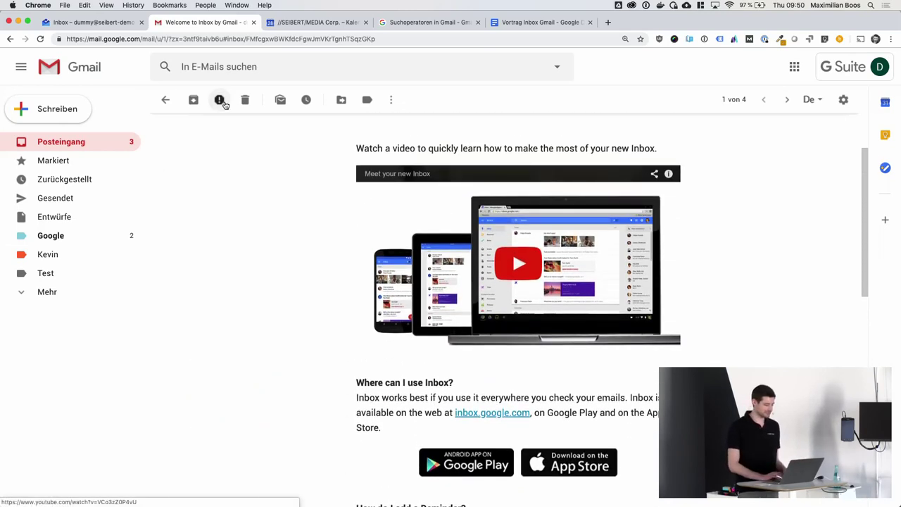
click(167, 100)
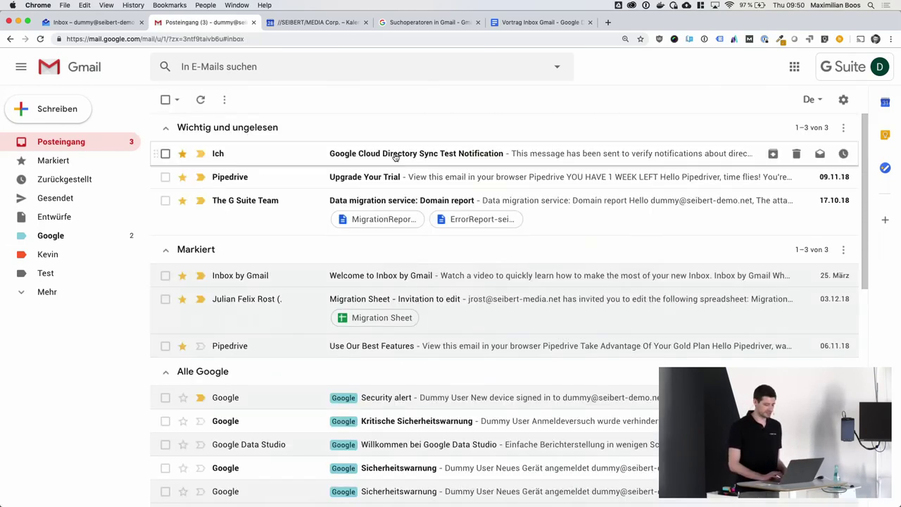
- Activate the Vorschaufenster feature in the Erweitert settings and save the changes
click(846, 100)
click(765, 173)
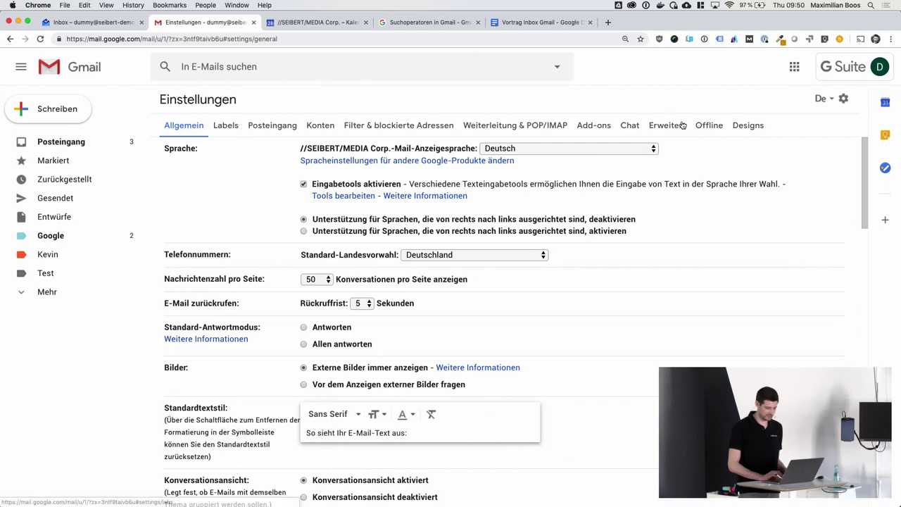
click(672, 128)
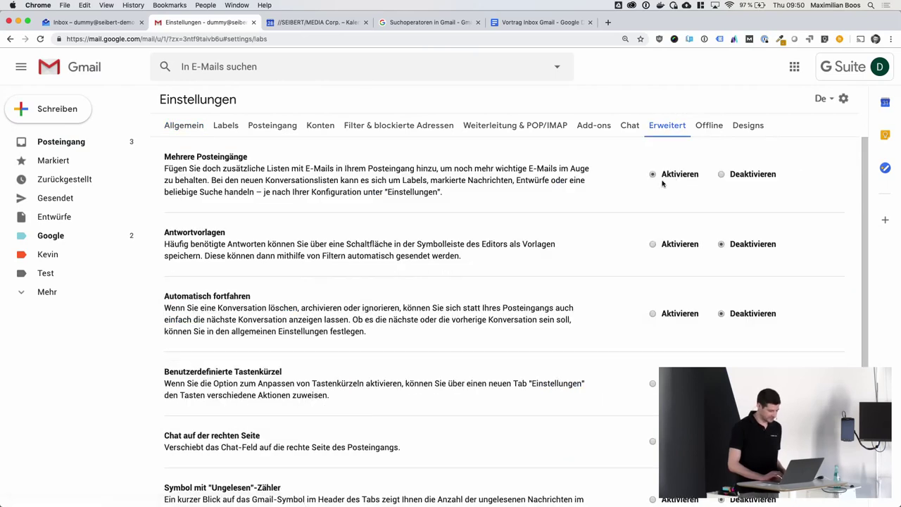
scroll(638, 252, down, 5)
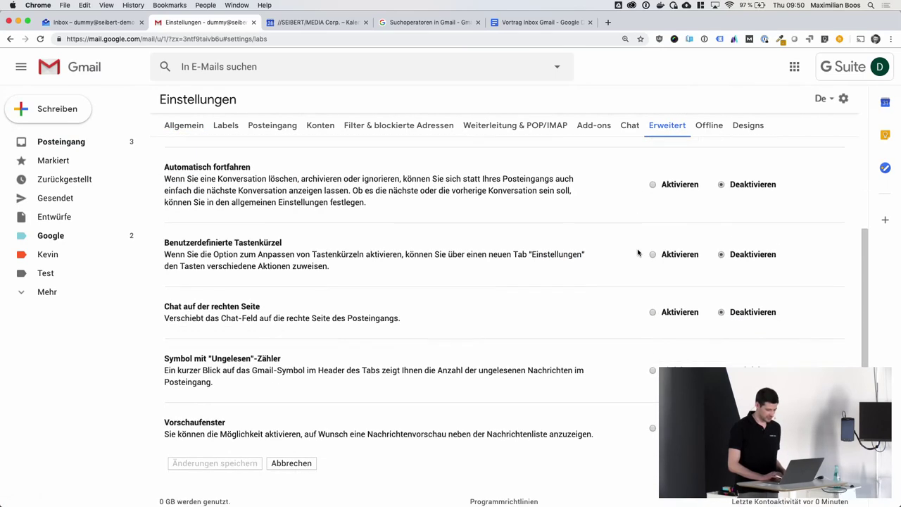
click(653, 412)
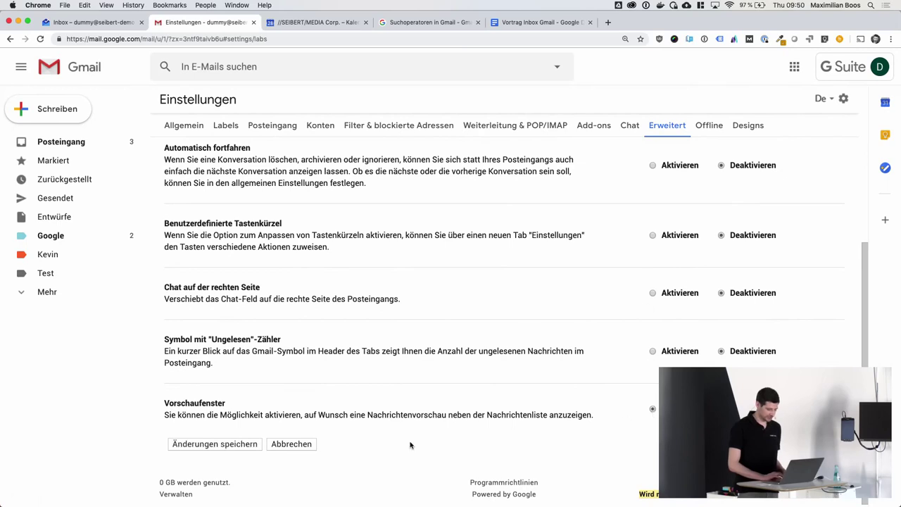
click(224, 445)
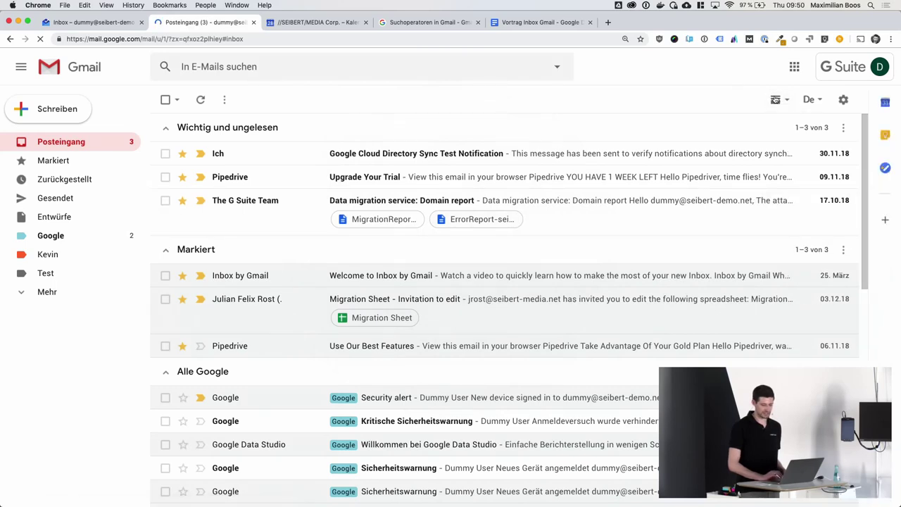
- Split the inbox with Vertikal geteilt and preview the Welcome to Inbox by Gmail message beside the list
click(791, 104)
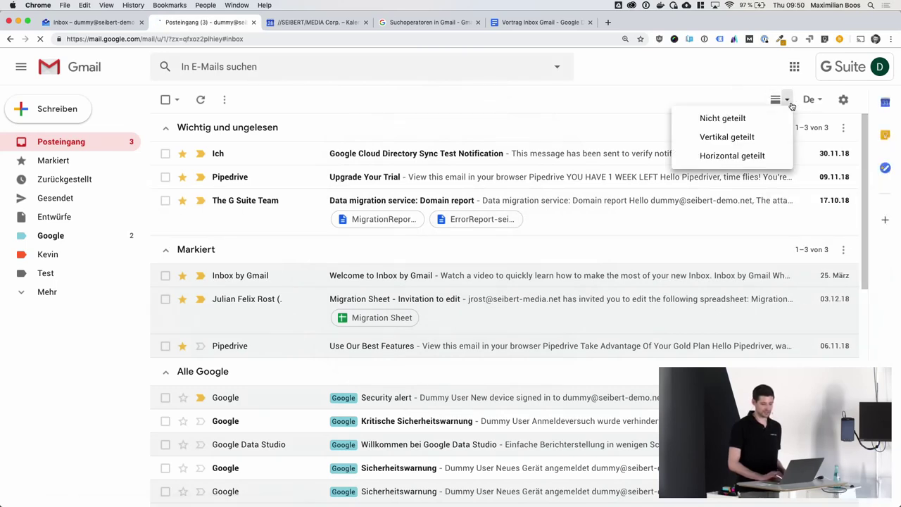
click(757, 139)
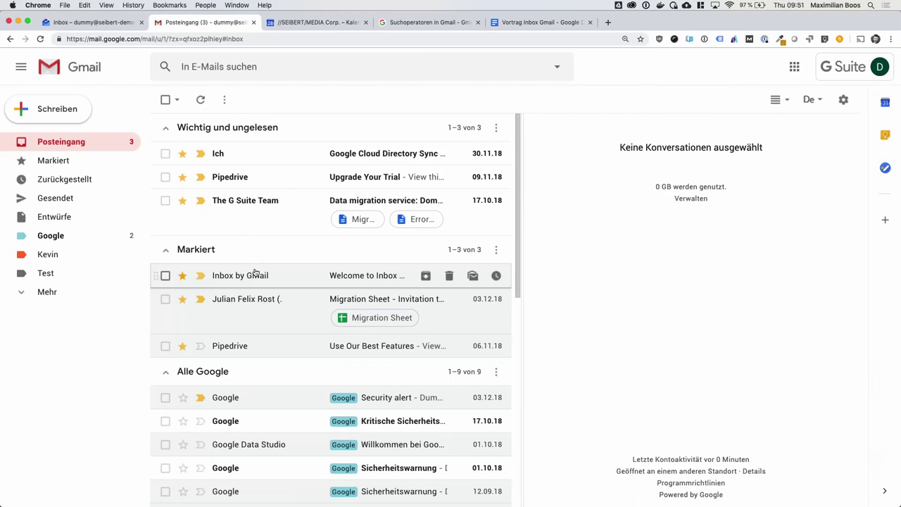
click(257, 275)
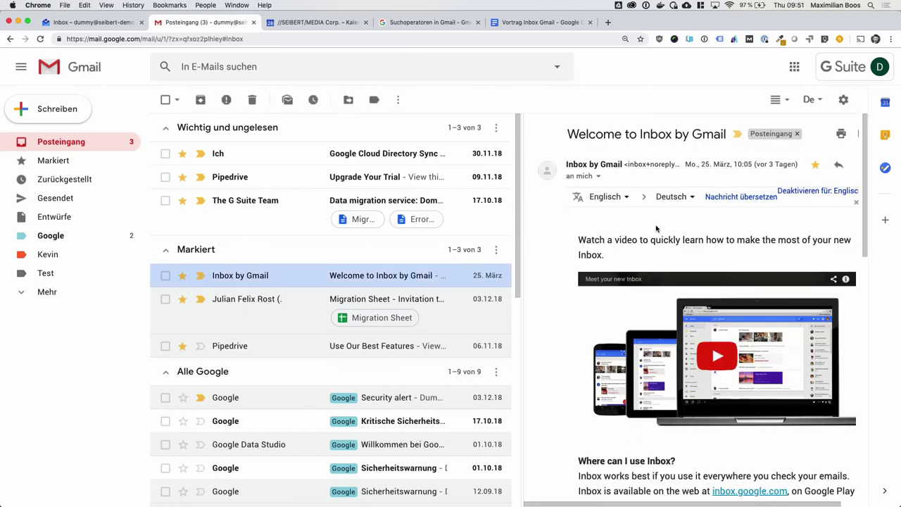
mouse_move(520, 212)
mouse_down()
mouse_move(405, 220)
mouse_move(527, 204)
mouse_move(458, 202)
mouse_move(521, 209)
mouse_up()
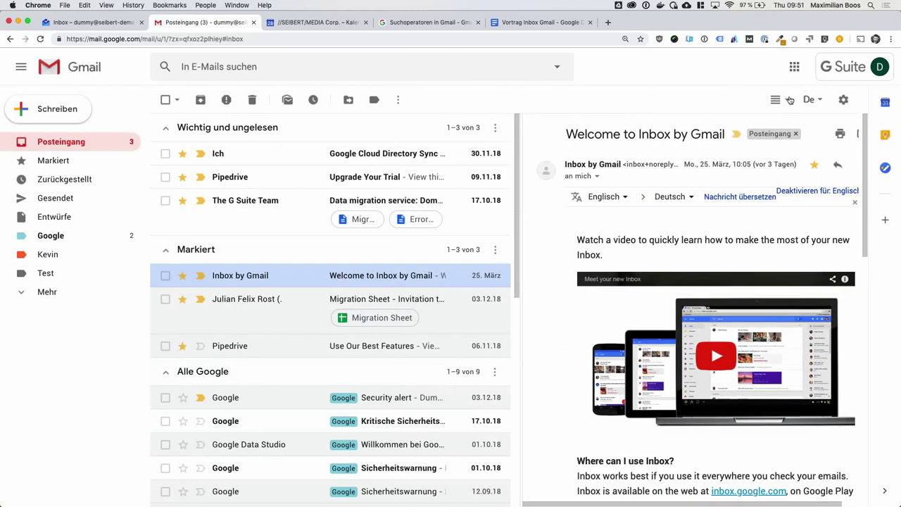
- Preview the Welcome to Inbox by Gmail message with the Horizontal geteilt layout, and set the layout back to Nicht geteilt
click(790, 100)
click(749, 153)
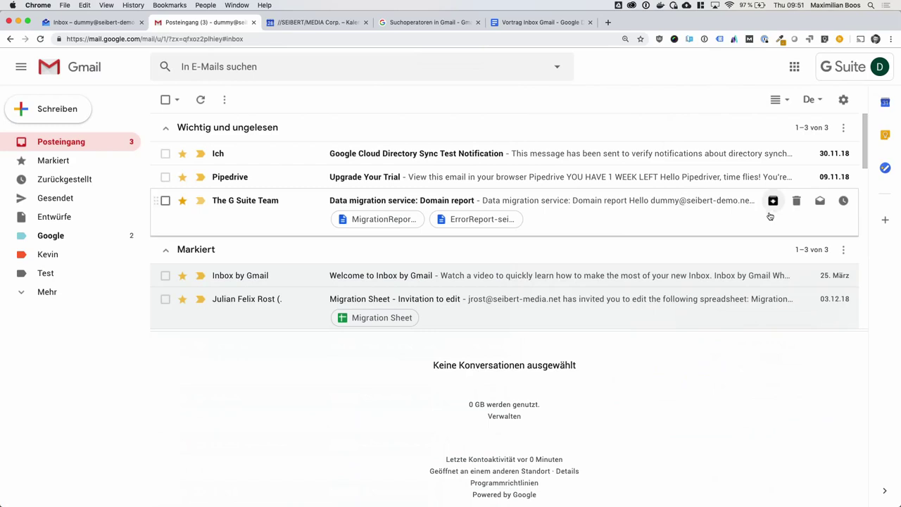
click(485, 277)
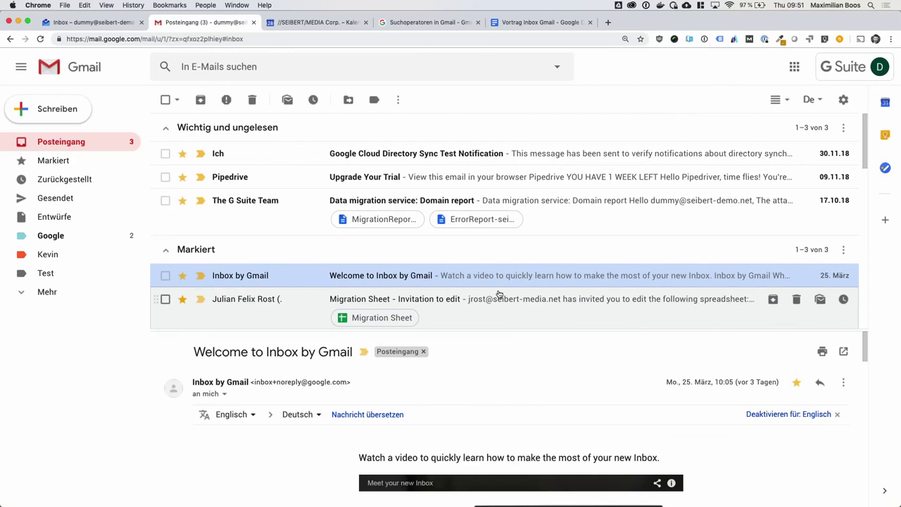
scroll(512, 449, down, 3)
scroll(512, 449, up, 3)
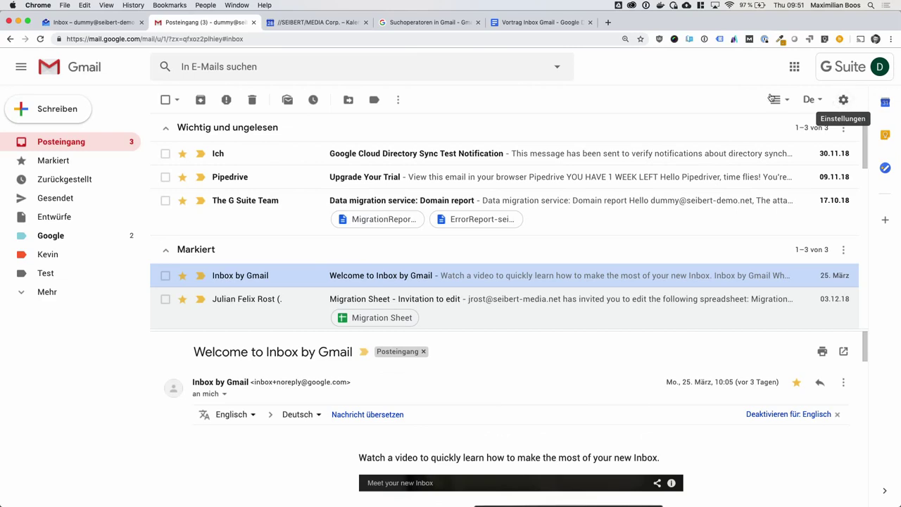
click(786, 100)
click(741, 124)
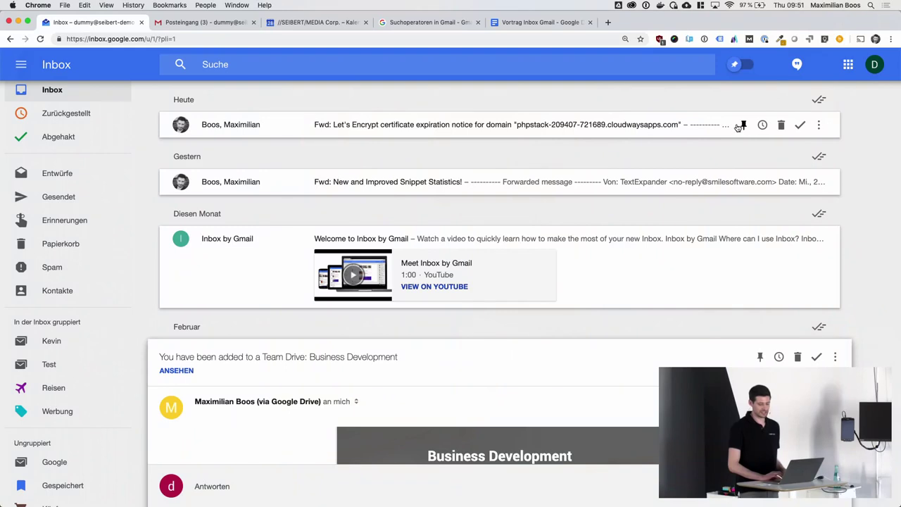
- In Inbox by Gmail, pin today's Let's Encrypt message and February's Team Drive message
click(744, 126)
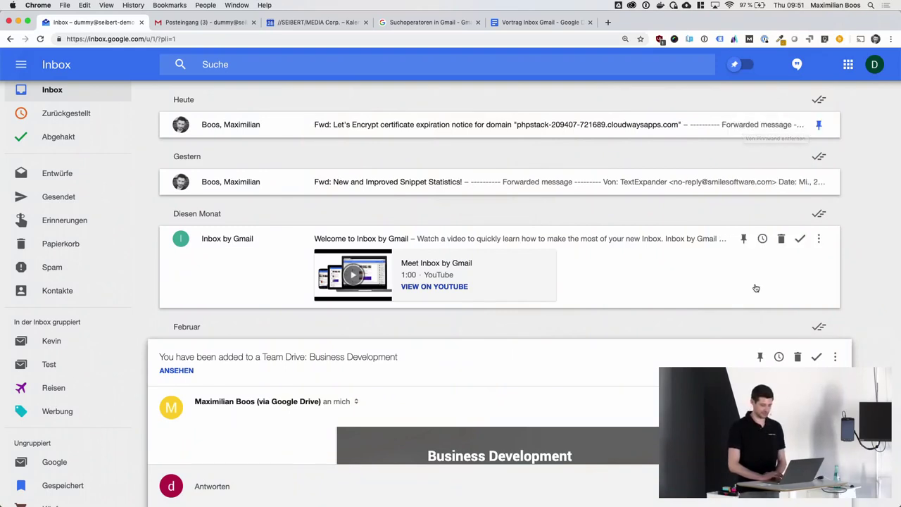
click(761, 357)
scroll(718, 306, down, 5)
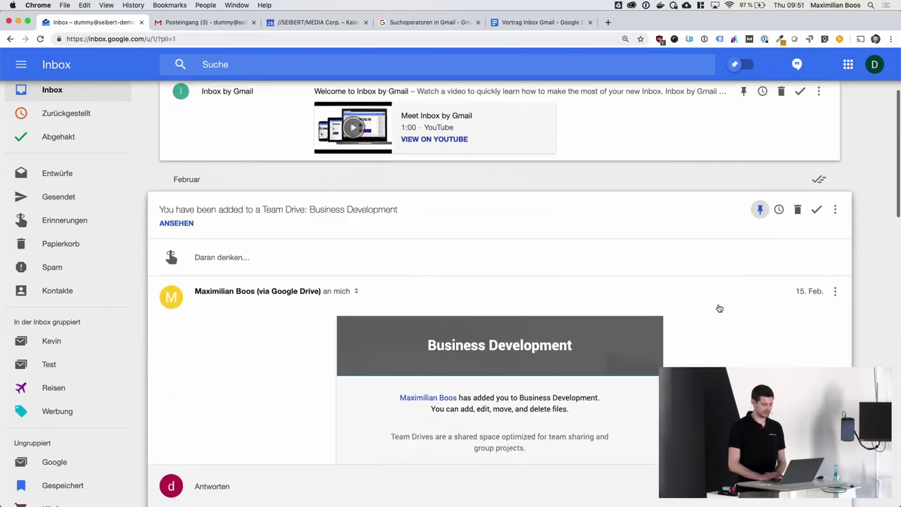
scroll(719, 305, up, 7)
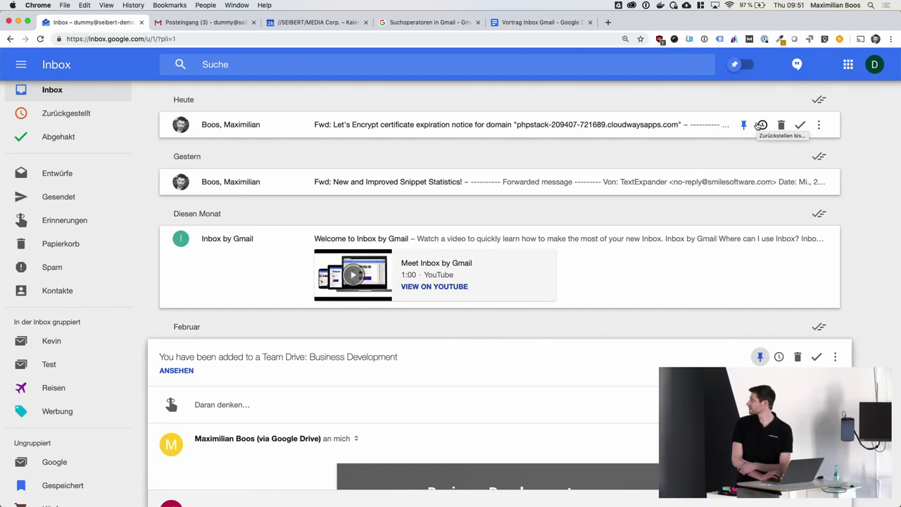
- Show only the pinned messages and unpin the Team Drive message
click(738, 65)
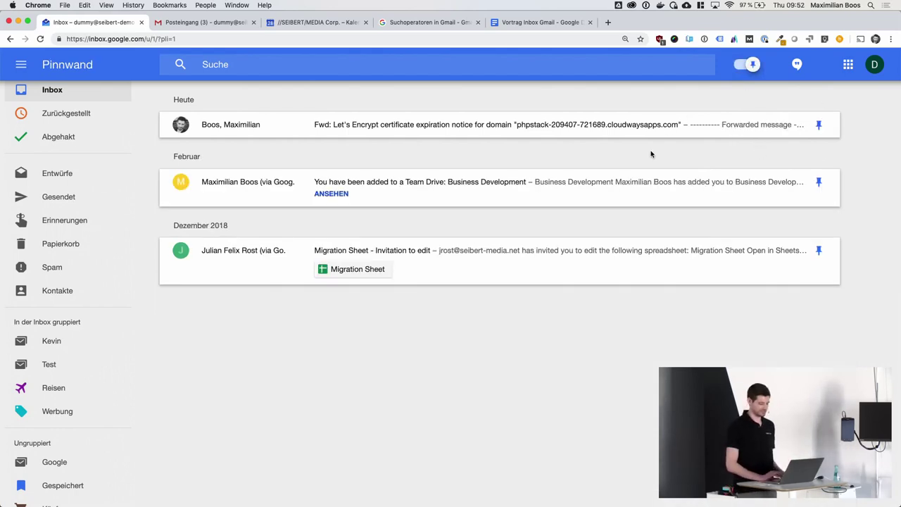
mouse_move(803, 182)
click(745, 183)
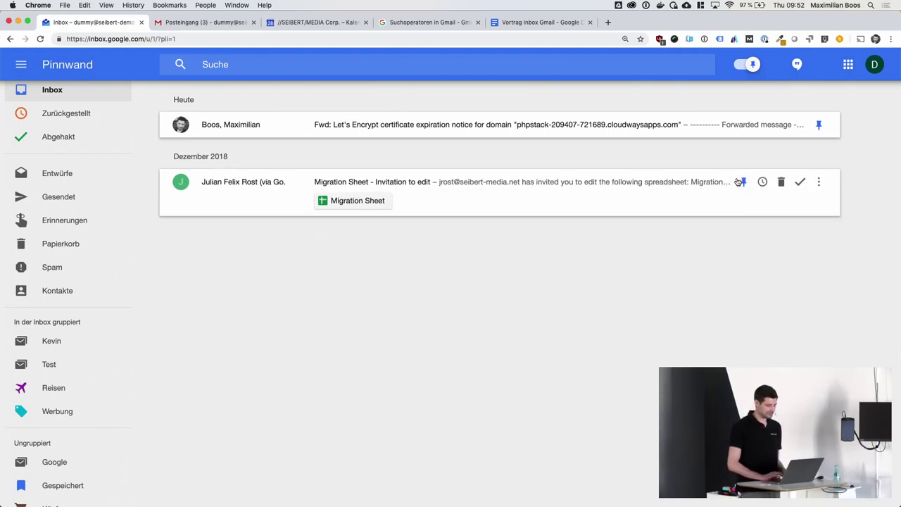
- In Gmail, star the Kritische Sicherheitswarnung and Willkommen bei Google Data Studio messages, and display all starred messages
click(208, 24)
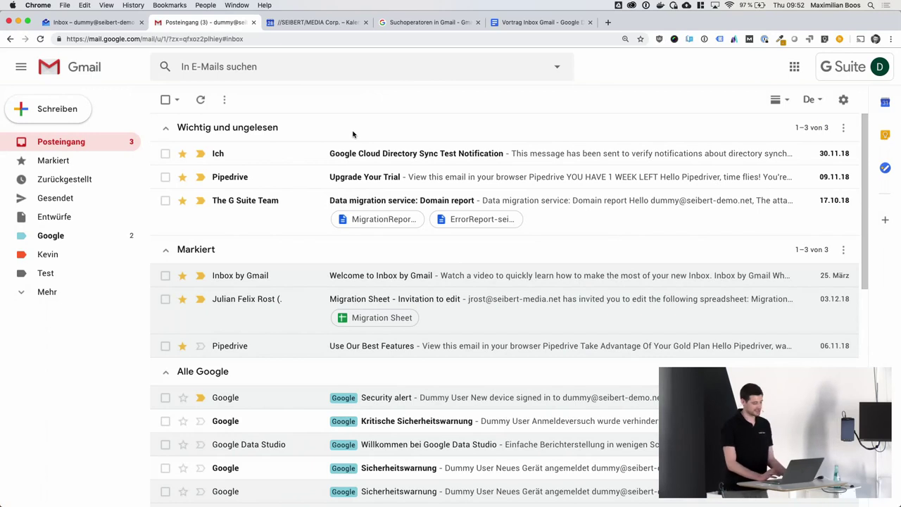
scroll(211, 281, down, 3)
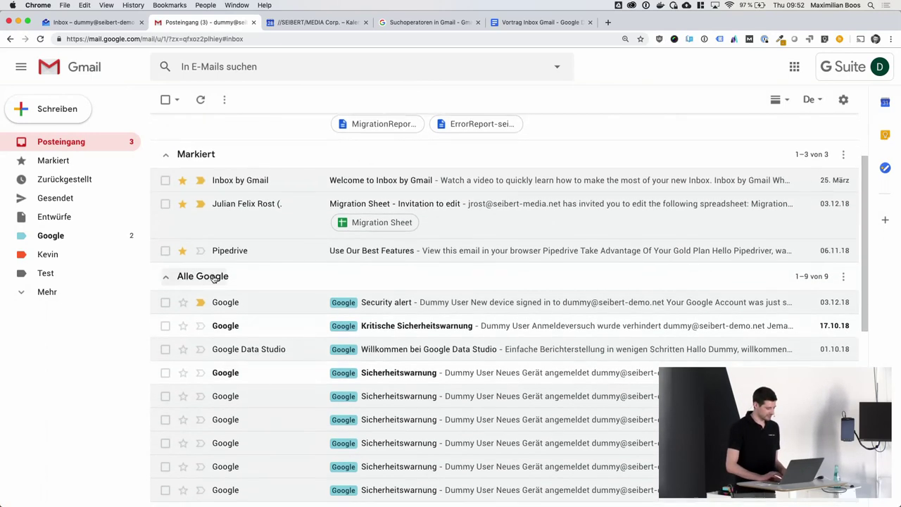
click(182, 309)
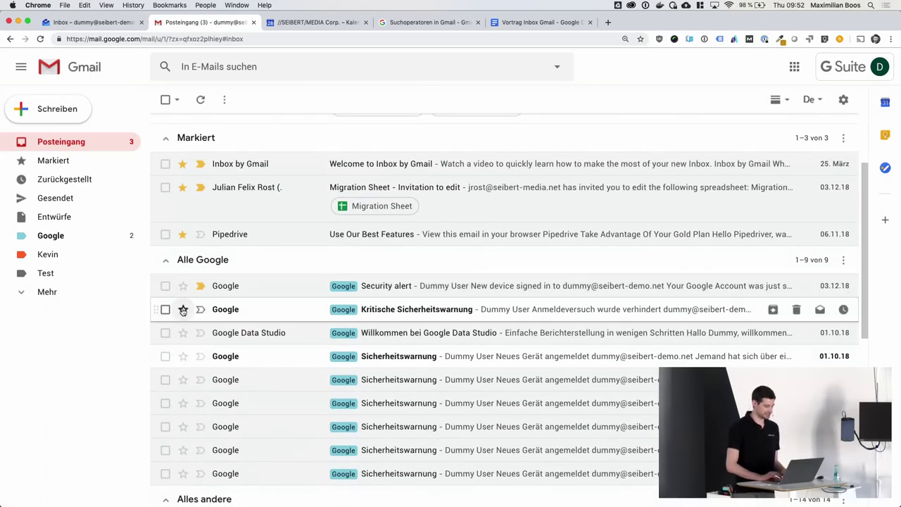
click(182, 333)
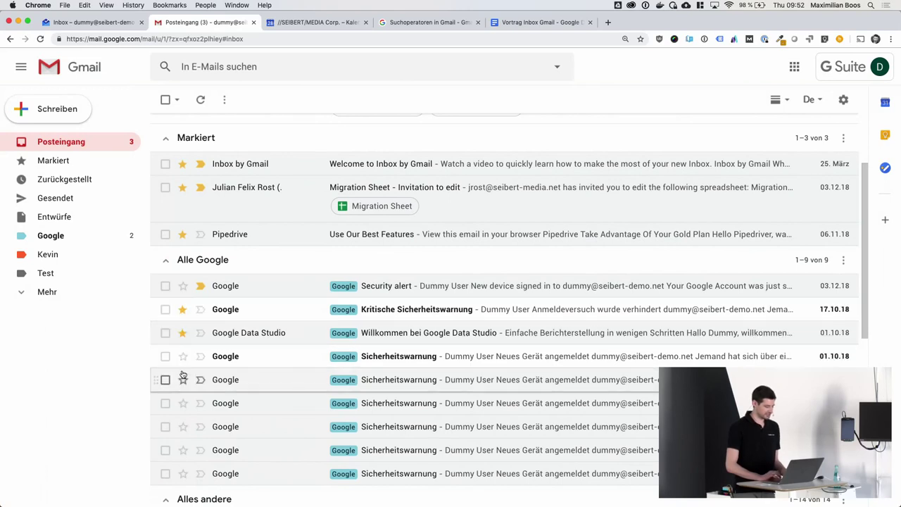
scroll(198, 317, up, 1)
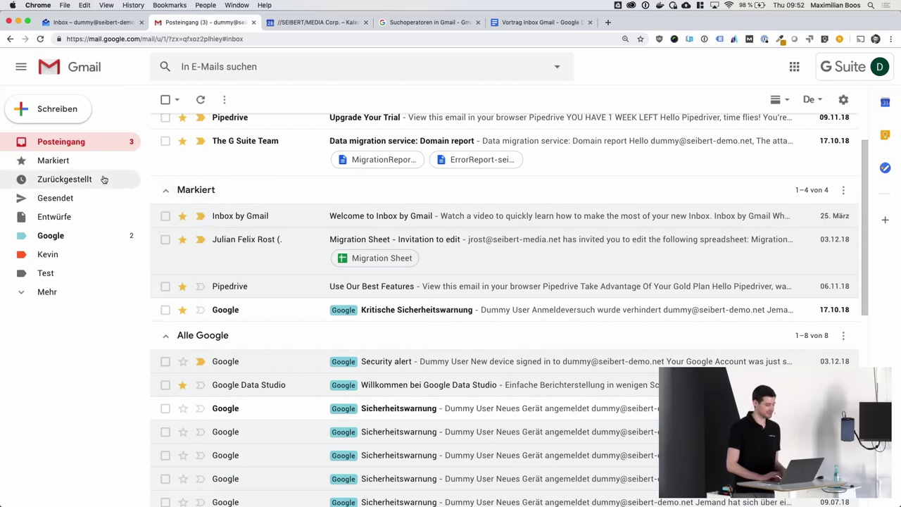
click(53, 161)
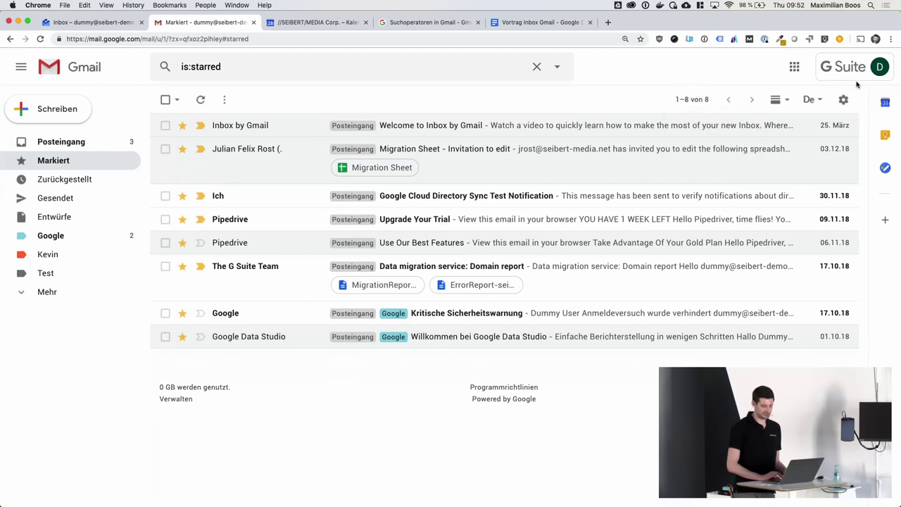
- In the general settings, add the green check mark to the stars in use and save the changes
click(843, 100)
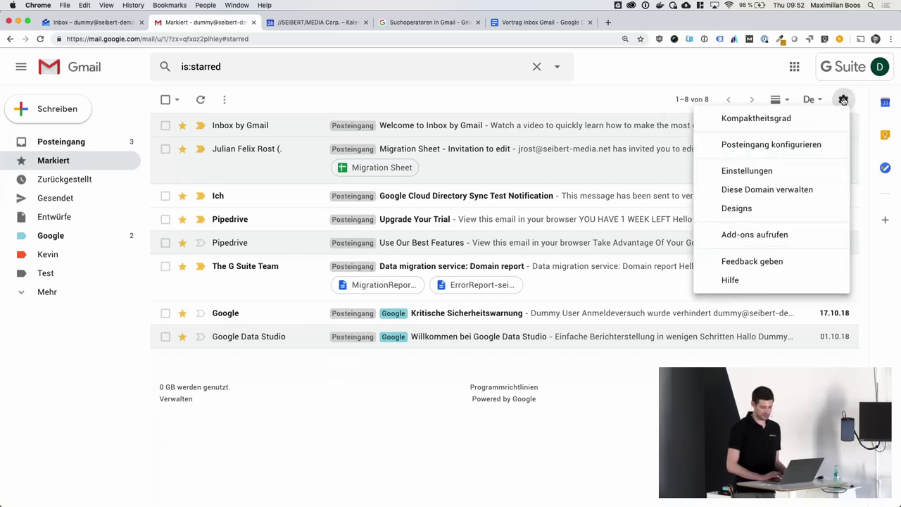
click(770, 171)
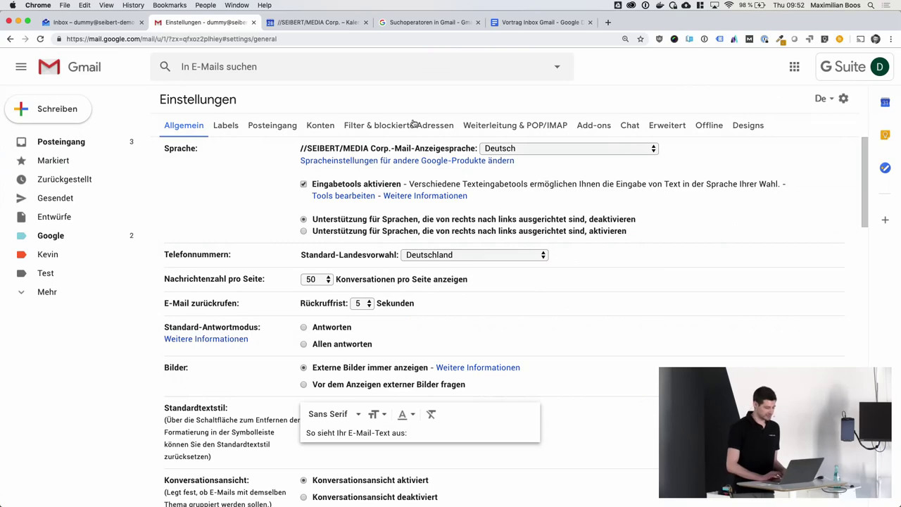
scroll(305, 217, down, 10)
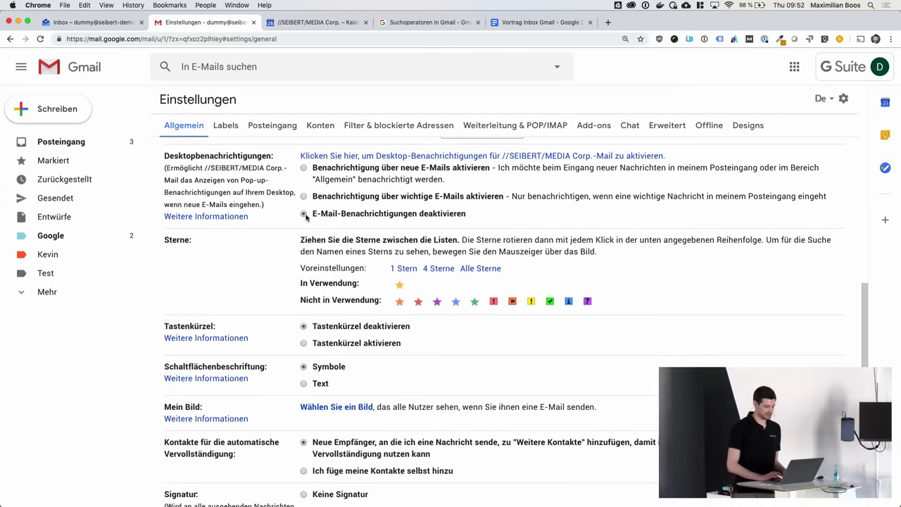
scroll(305, 217, down, 3)
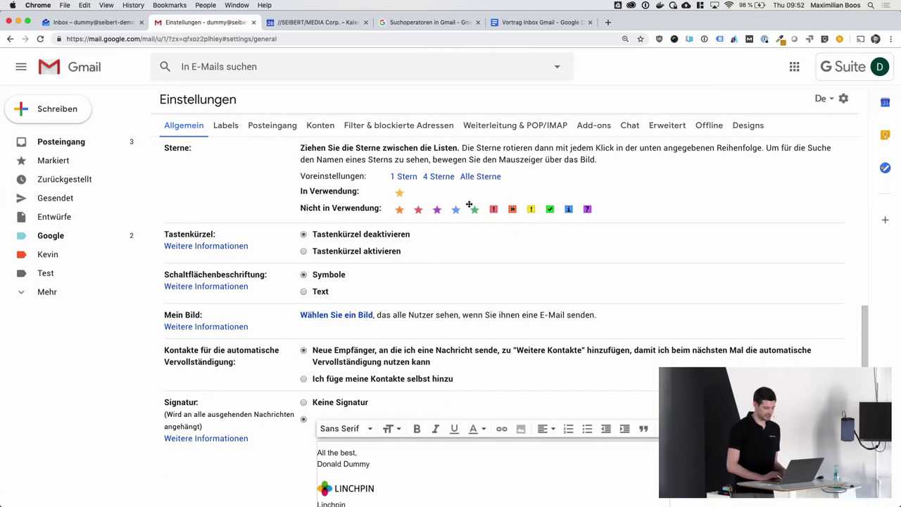
drag(510, 176, 438, 193)
scroll(425, 275, down, 10)
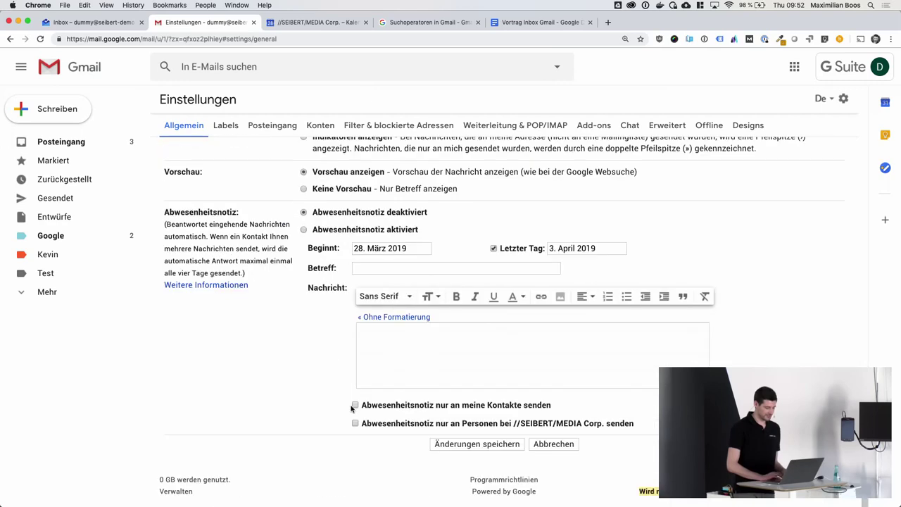
click(464, 443)
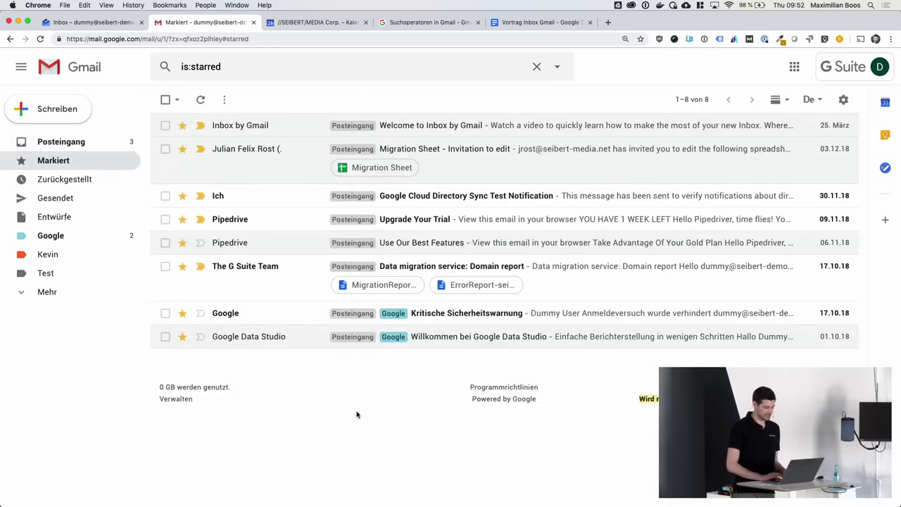
- Mark the Security alert and the 01.10.18 Sicherheitswarnung messages with the green check mark, and display all starred messages before returning to the inbox
click(70, 141)
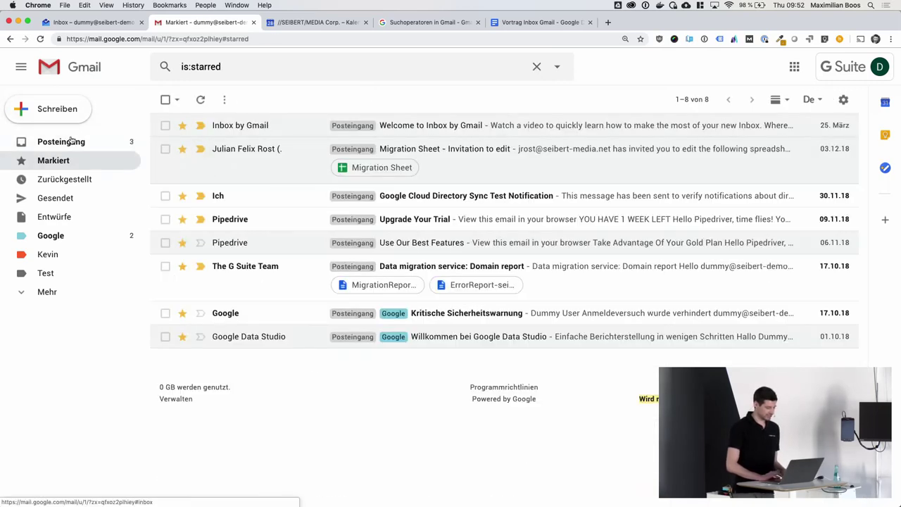
scroll(191, 317, down, 5)
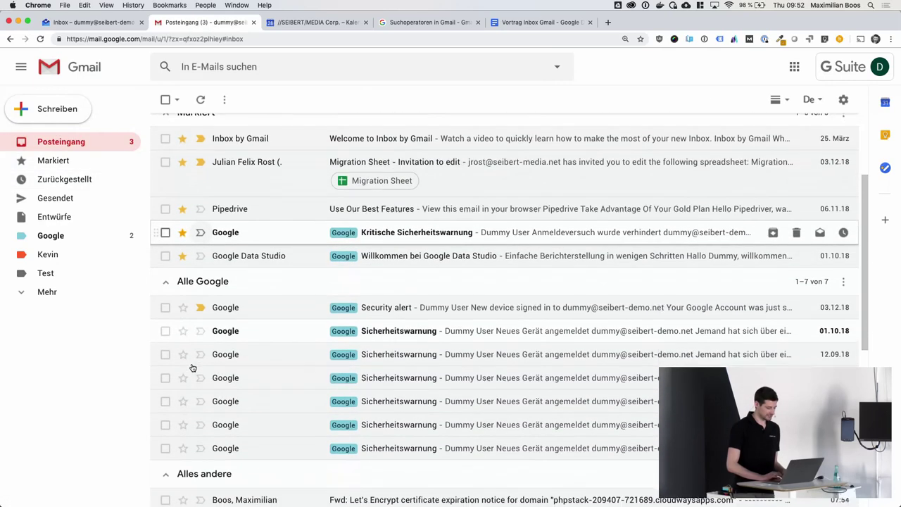
click(182, 296)
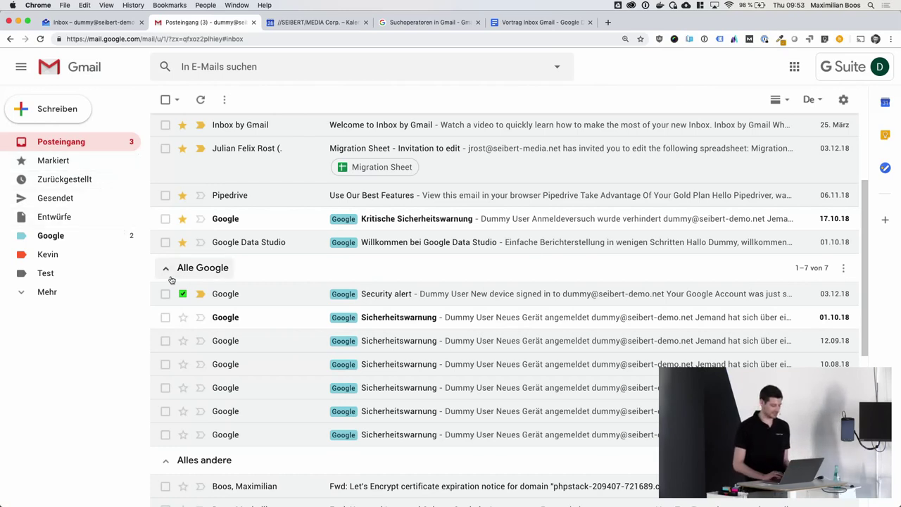
click(182, 318)
click(182, 318)
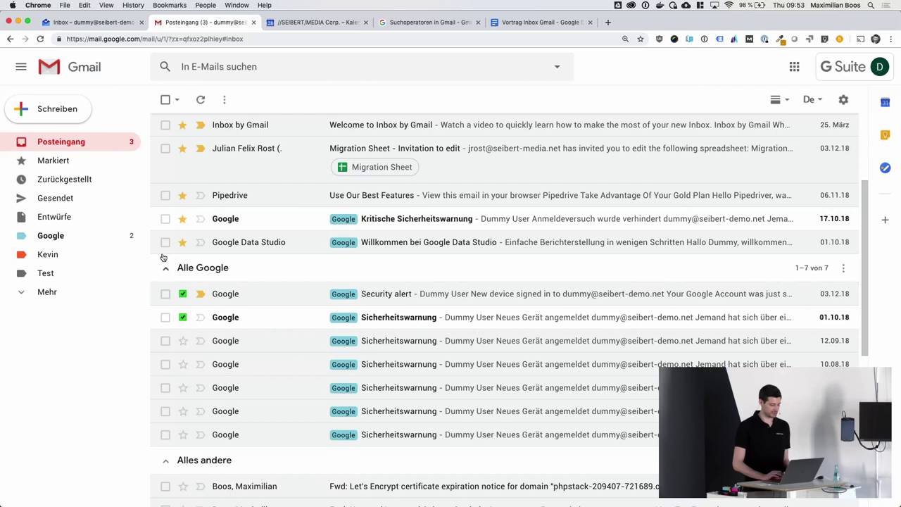
click(62, 162)
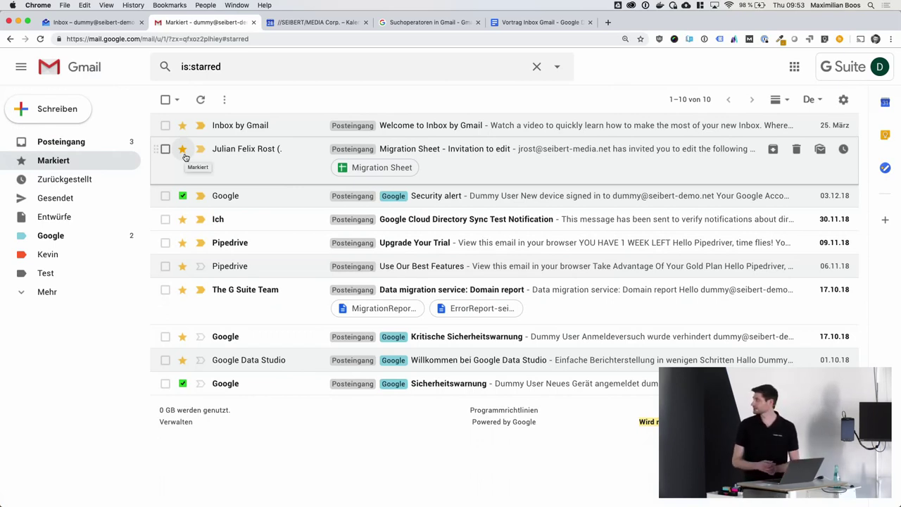
click(71, 143)
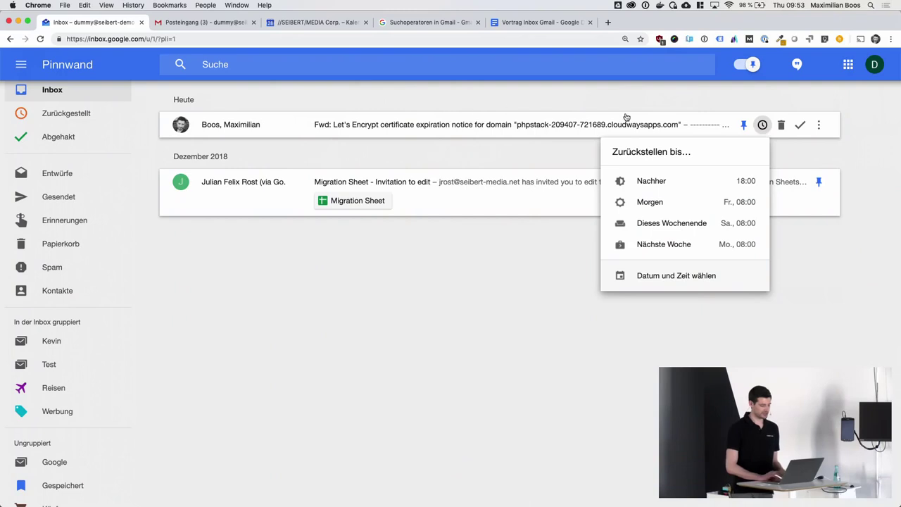
- In Inbox by Gmail, show all messages again, snooze the Let's Encrypt message until Morgen 08:00, and check it under Zurückgestellt
click(745, 64)
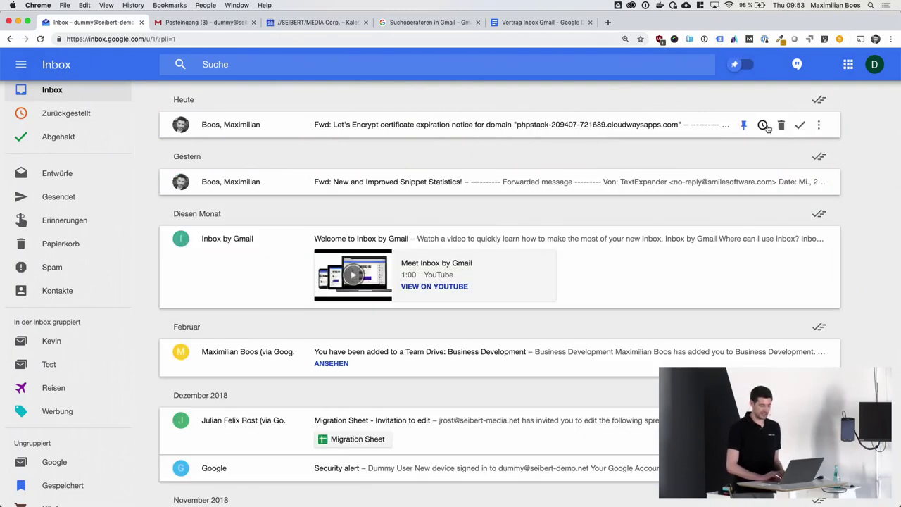
click(763, 125)
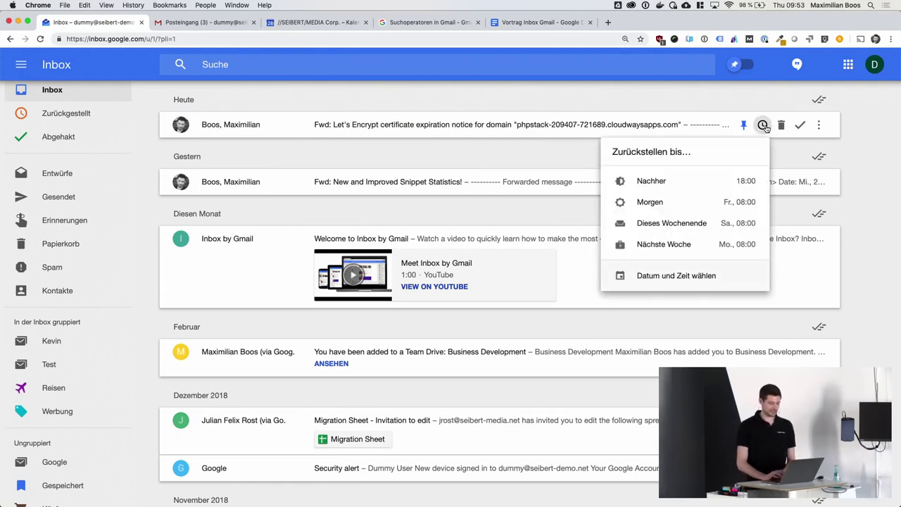
click(673, 204)
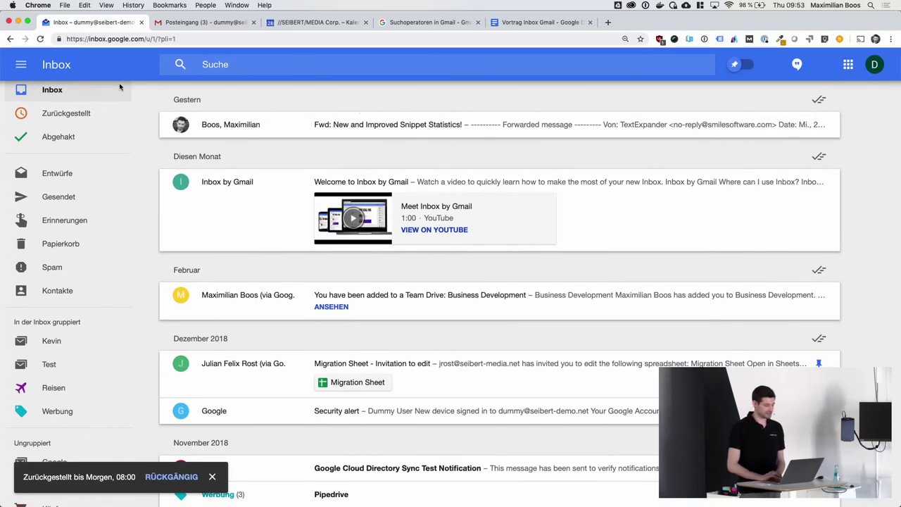
click(47, 115)
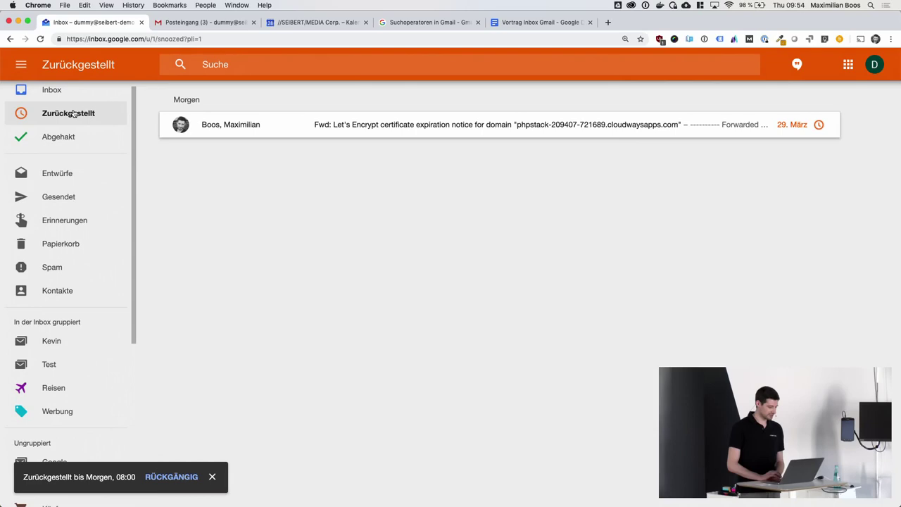
scroll(78, 120, up, 1)
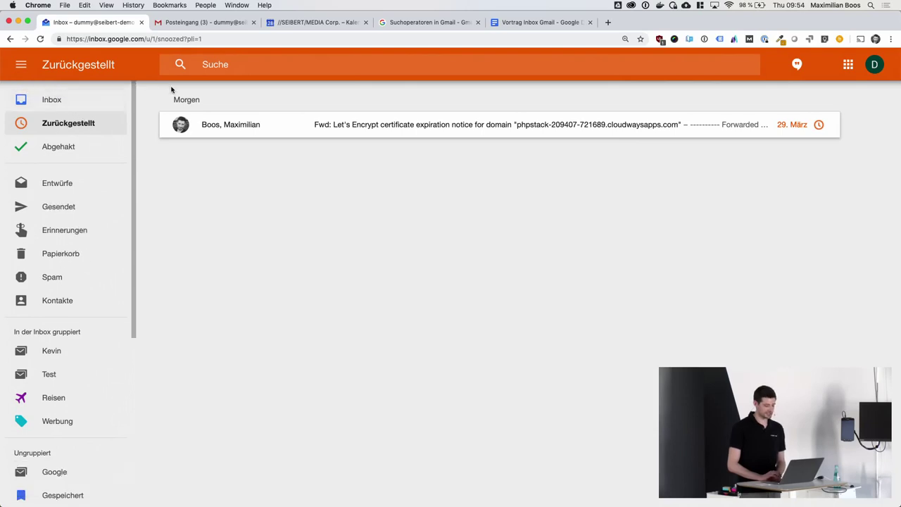
click(51, 100)
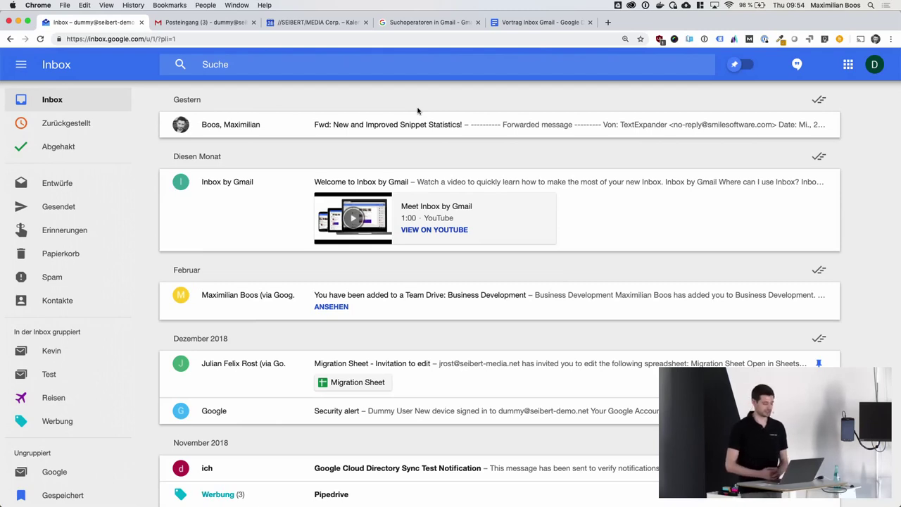
- In Gmail, snooze the Welcome to Inbox by Gmail message until Nachher (Do., 18:00) and display the snoozed messages
click(205, 21)
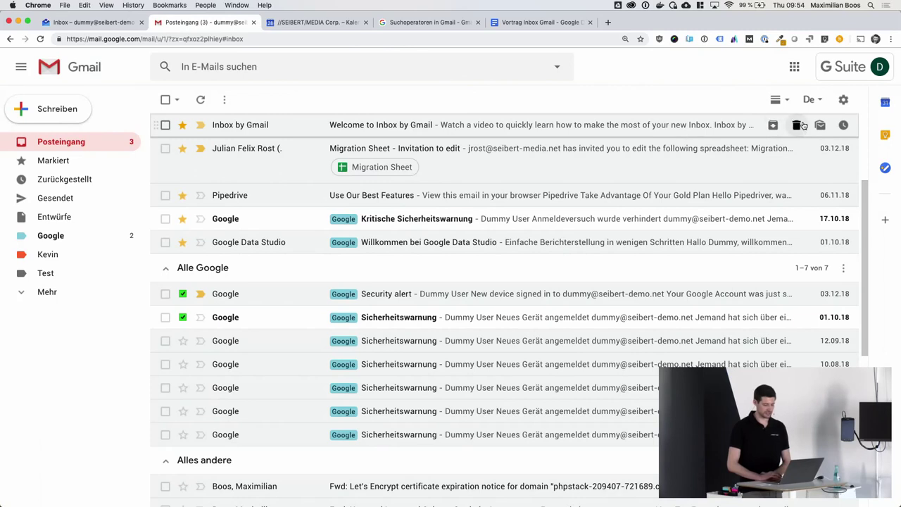
click(844, 127)
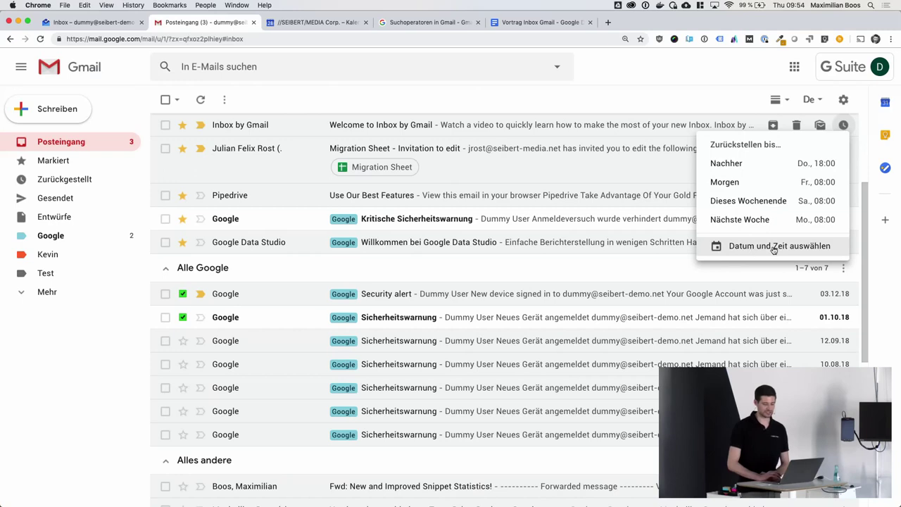
click(751, 169)
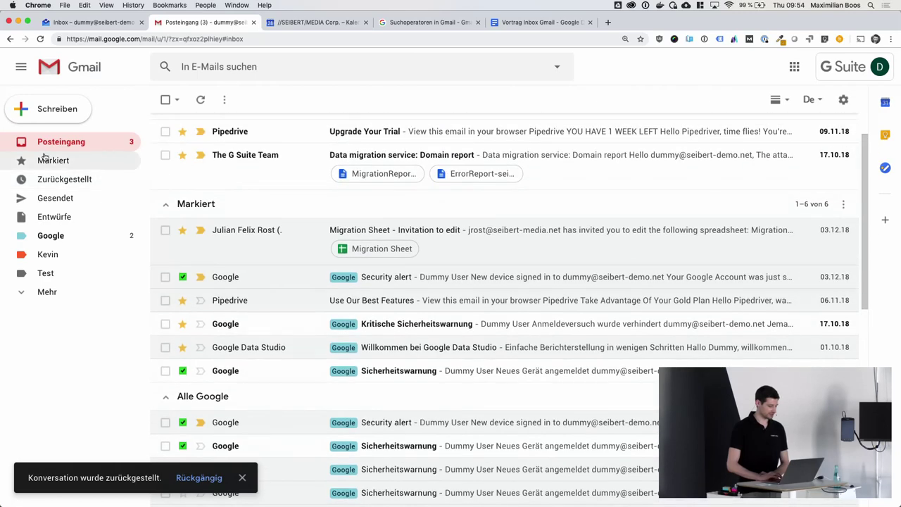
click(68, 180)
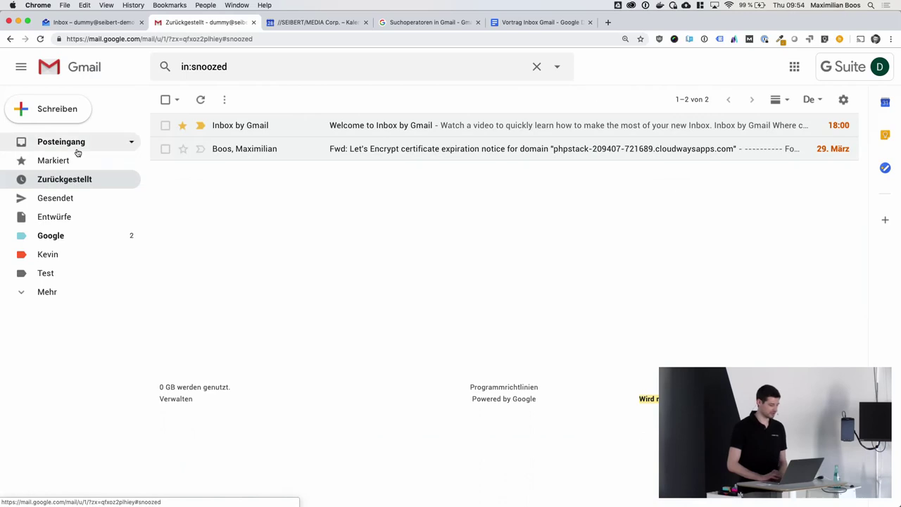
click(76, 148)
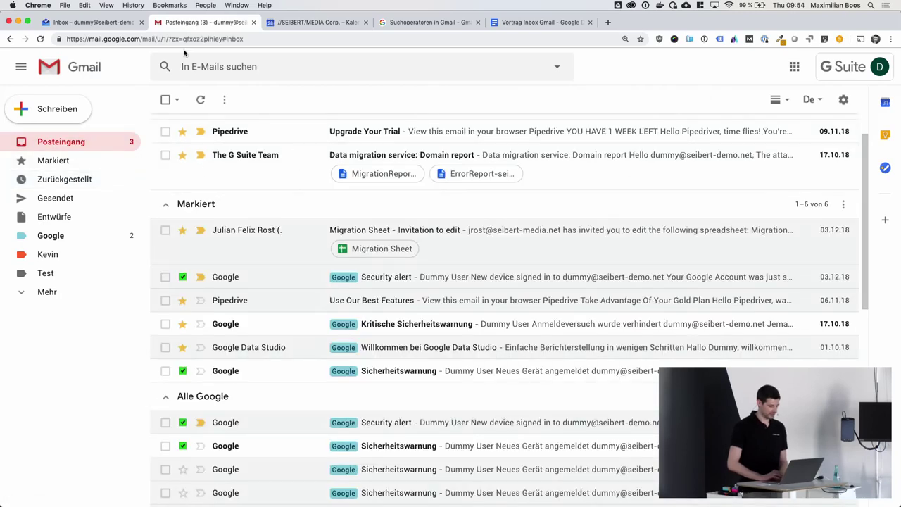
- In Inbox by Gmail, look into the Papierkorb and return to the inbox
click(97, 22)
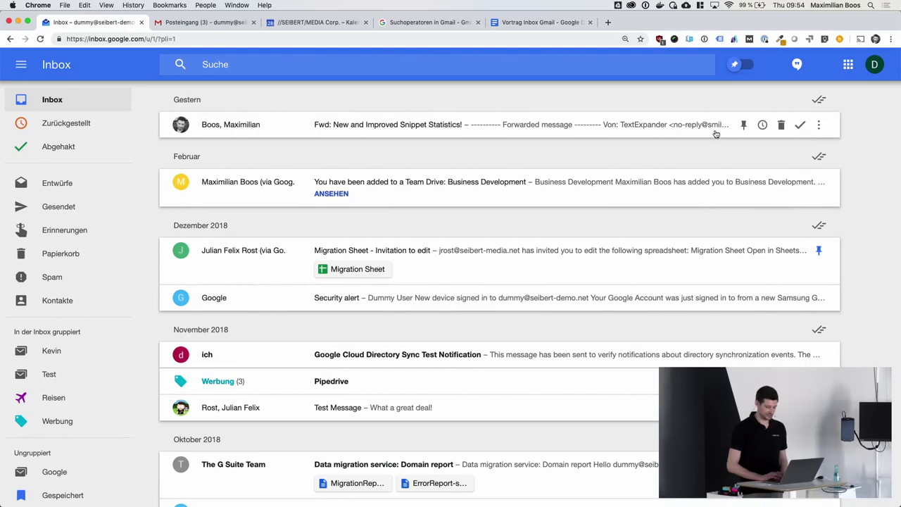
mouse_move(785, 128)
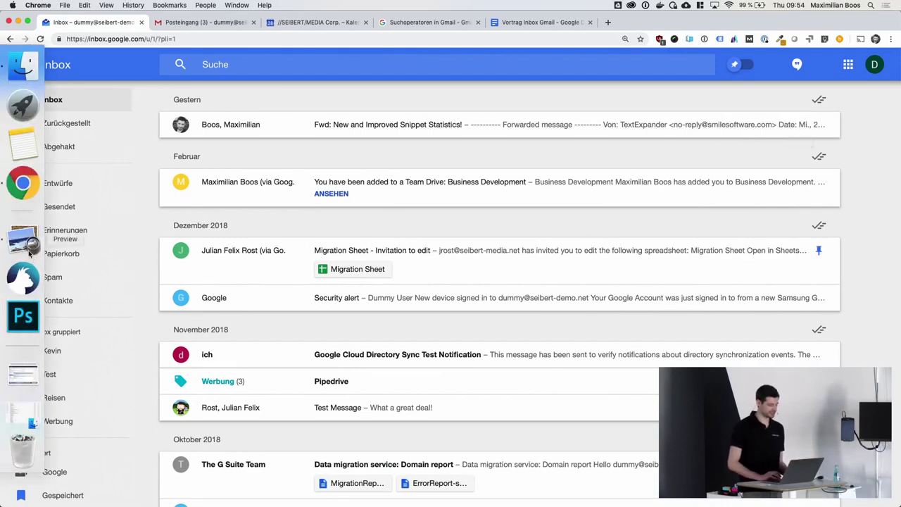
click(75, 253)
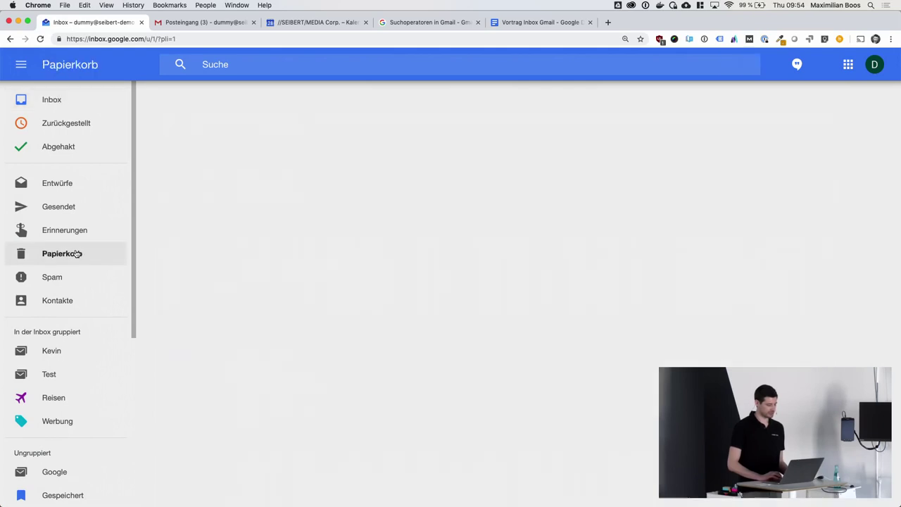
click(68, 100)
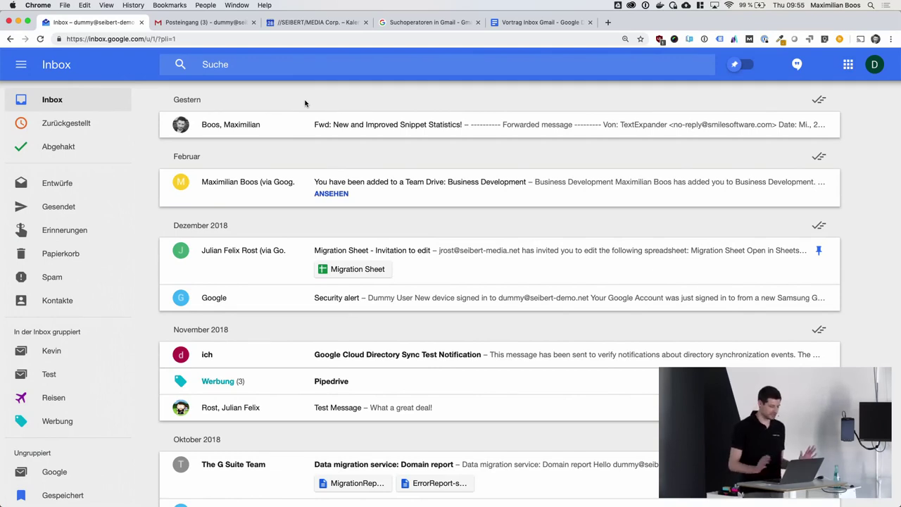
- In Gmail, expand the folder list to include Alle E-Mails, Spam and Papierkorb, and switch back to Inbox by Gmail
click(198, 23)
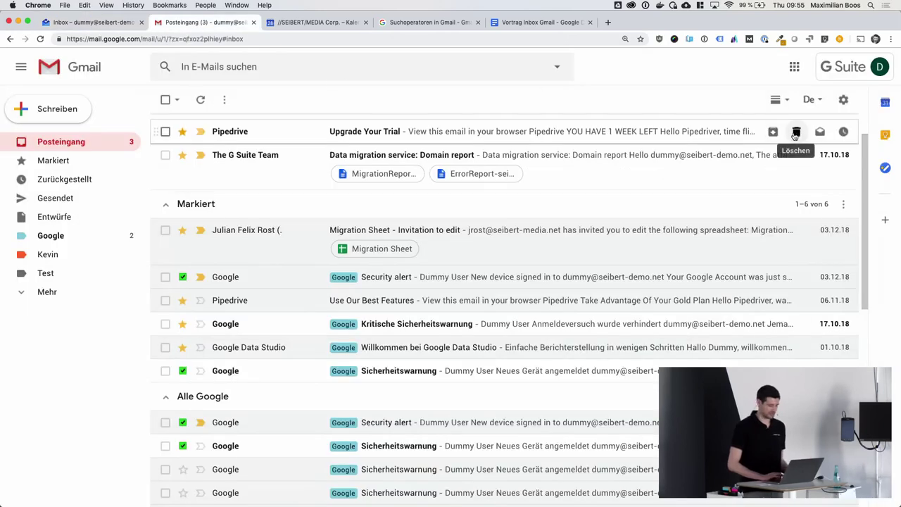
click(45, 291)
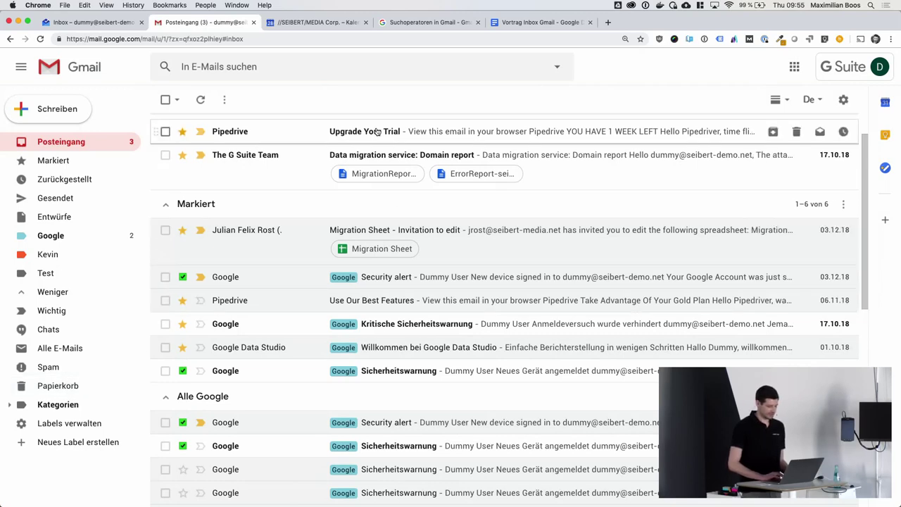
click(91, 22)
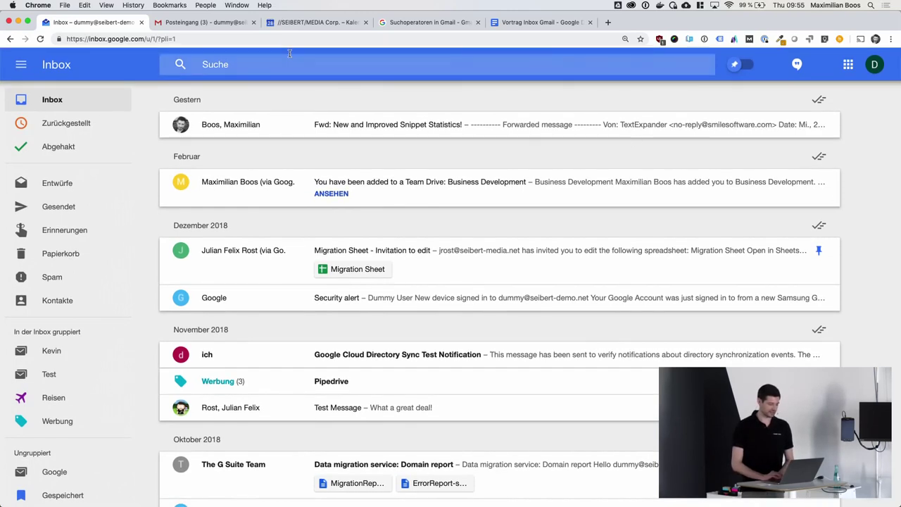
- In Gmail, archive the Security alert message, view it under Alle E-Mails, and return to the inbox
click(186, 23)
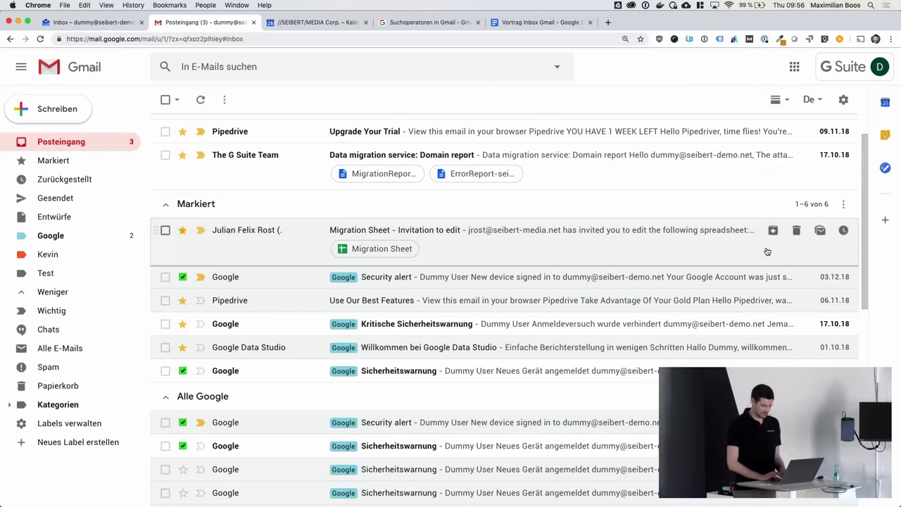
click(773, 276)
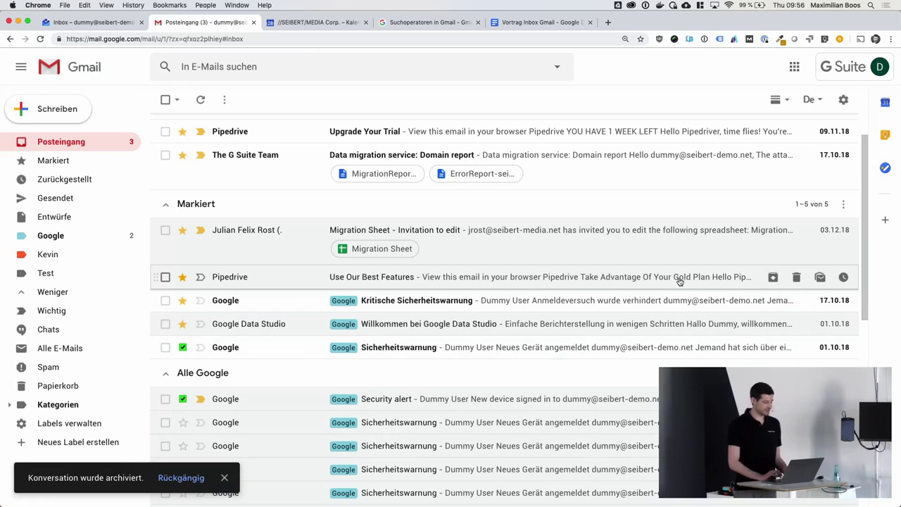
click(80, 348)
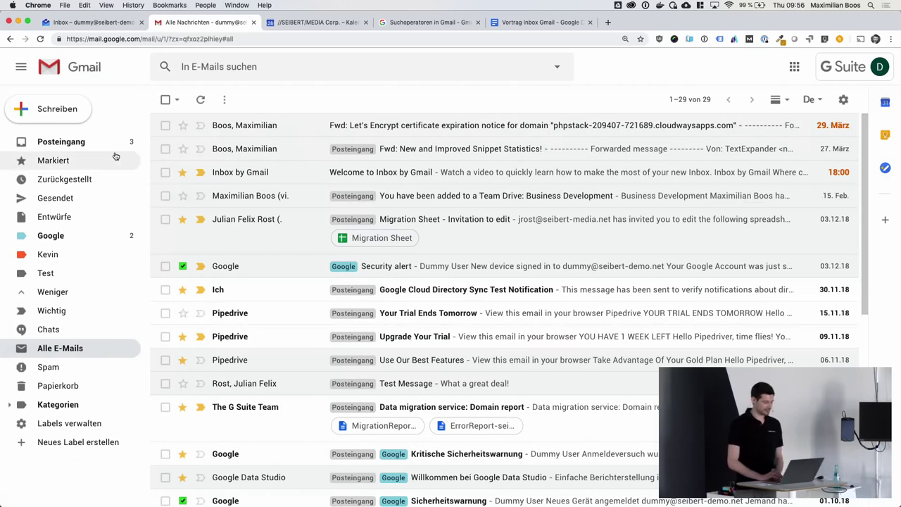
click(74, 144)
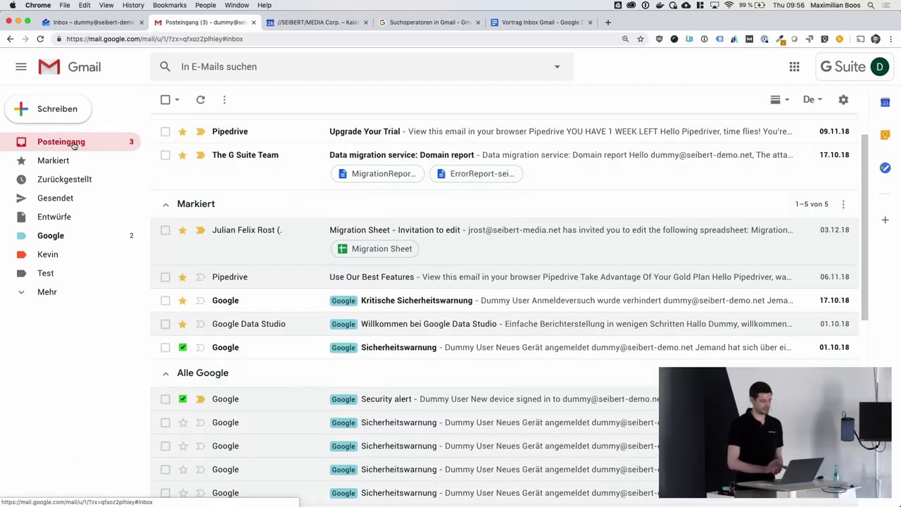